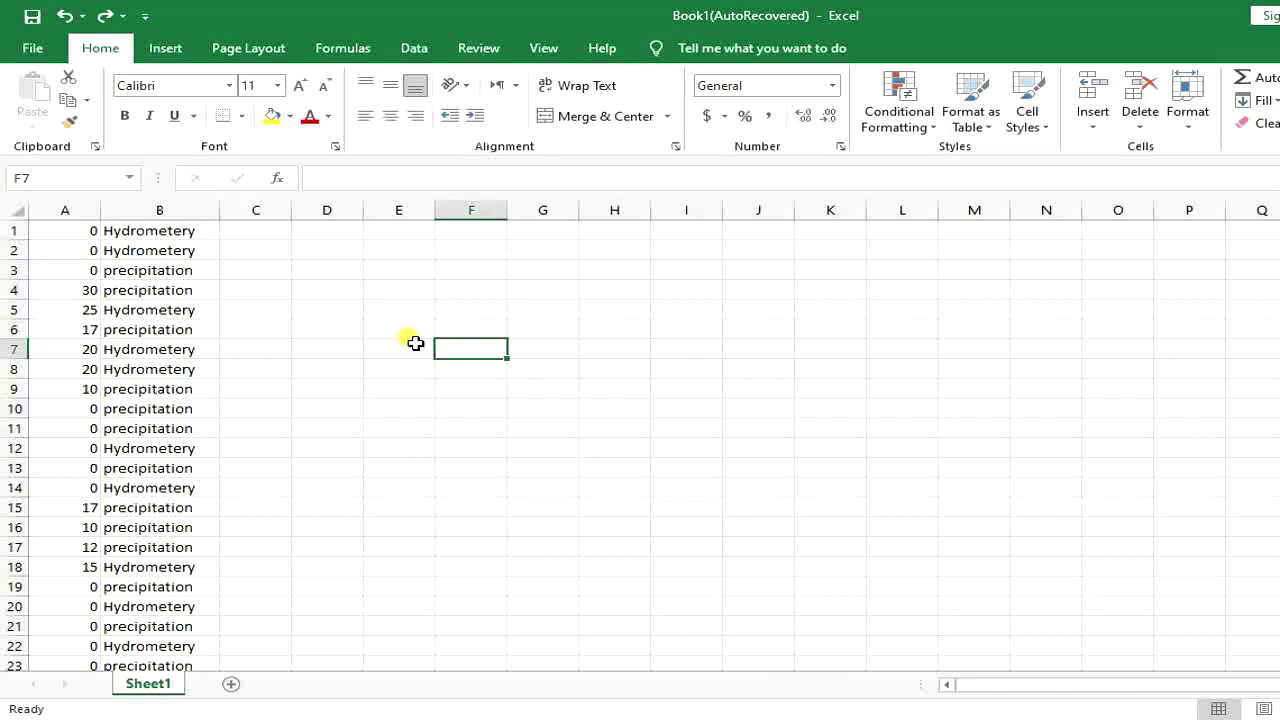
Inspect the values in columns A and B, stepping through cells A1 to A11
left_click(63, 209)
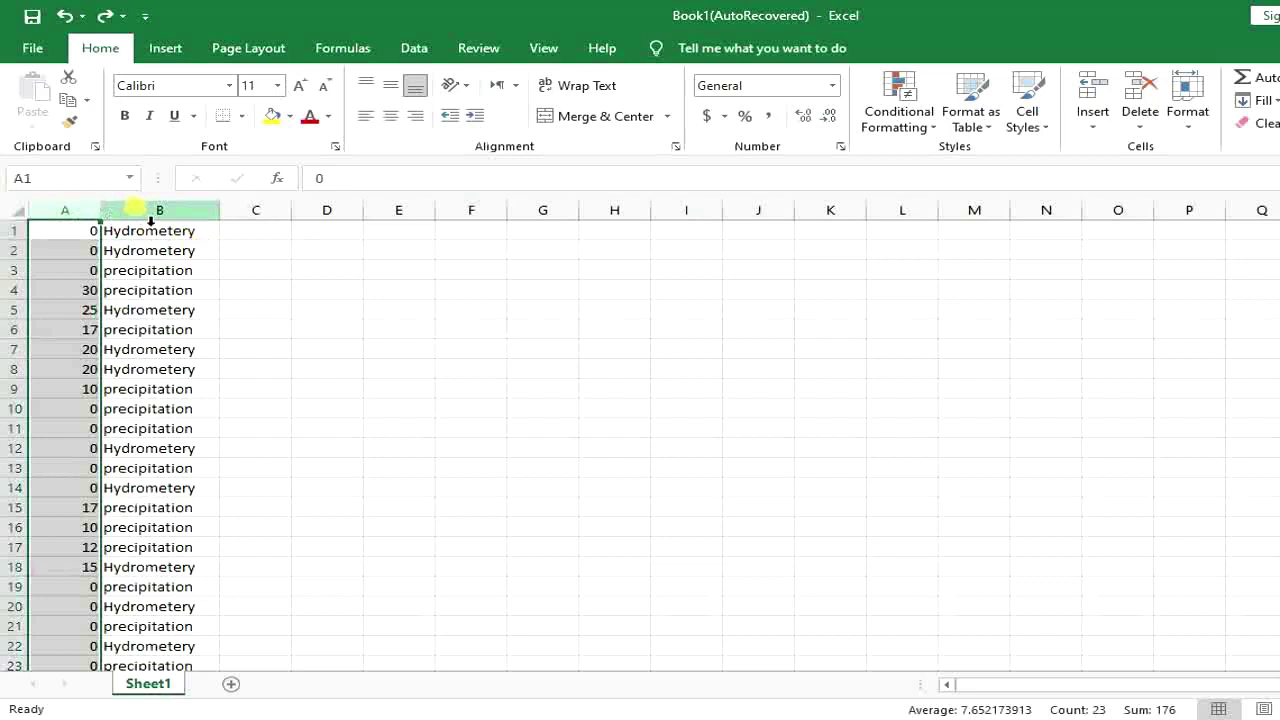
left_click(153, 212)
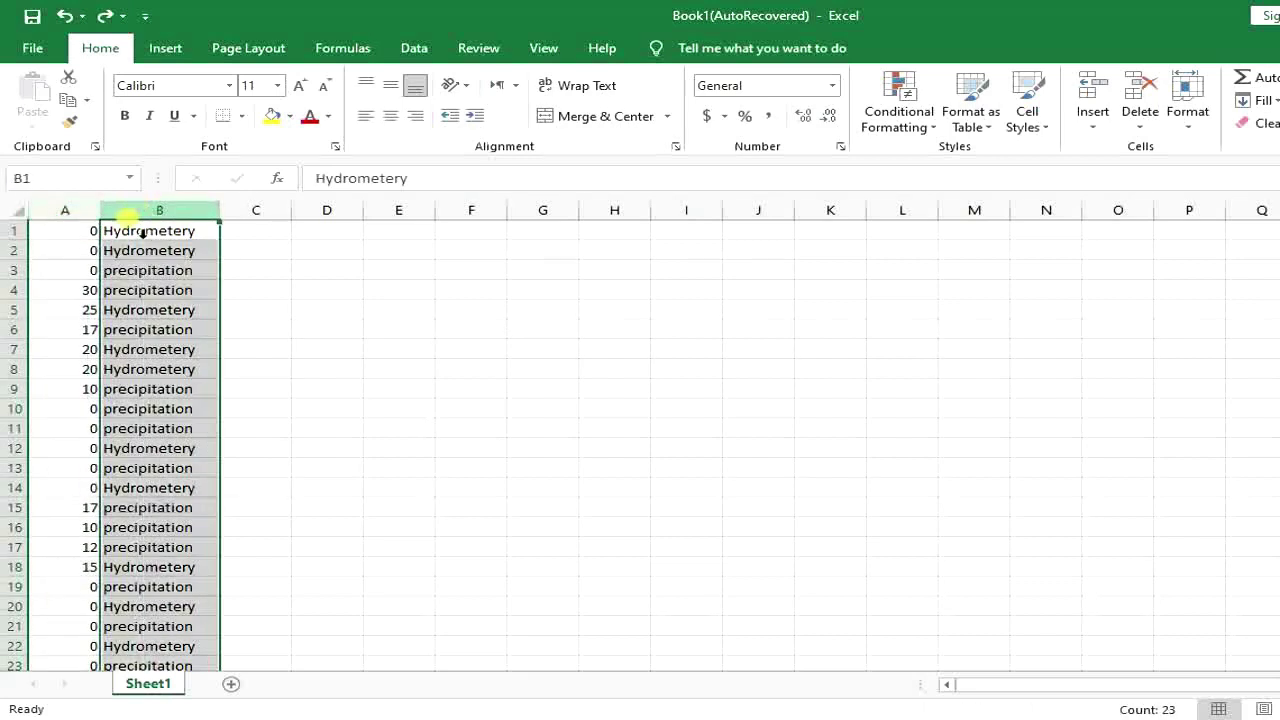
left_click(143, 254)
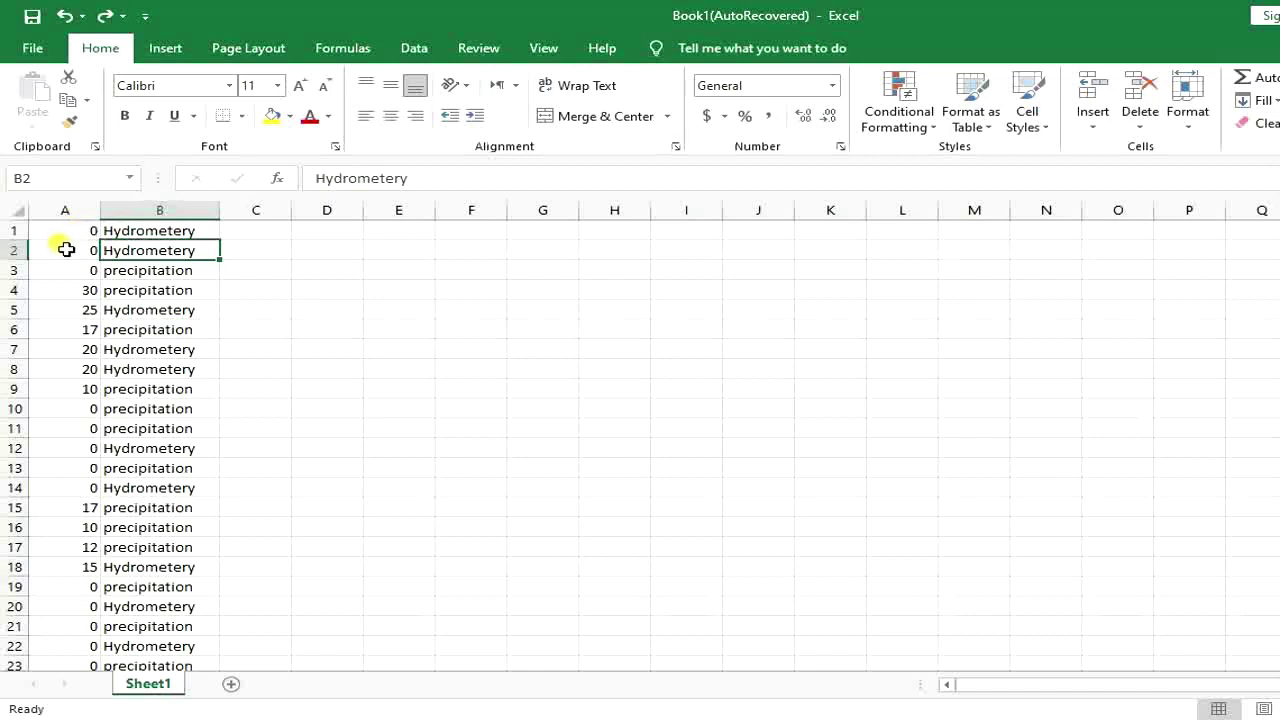
left_click(86, 234)
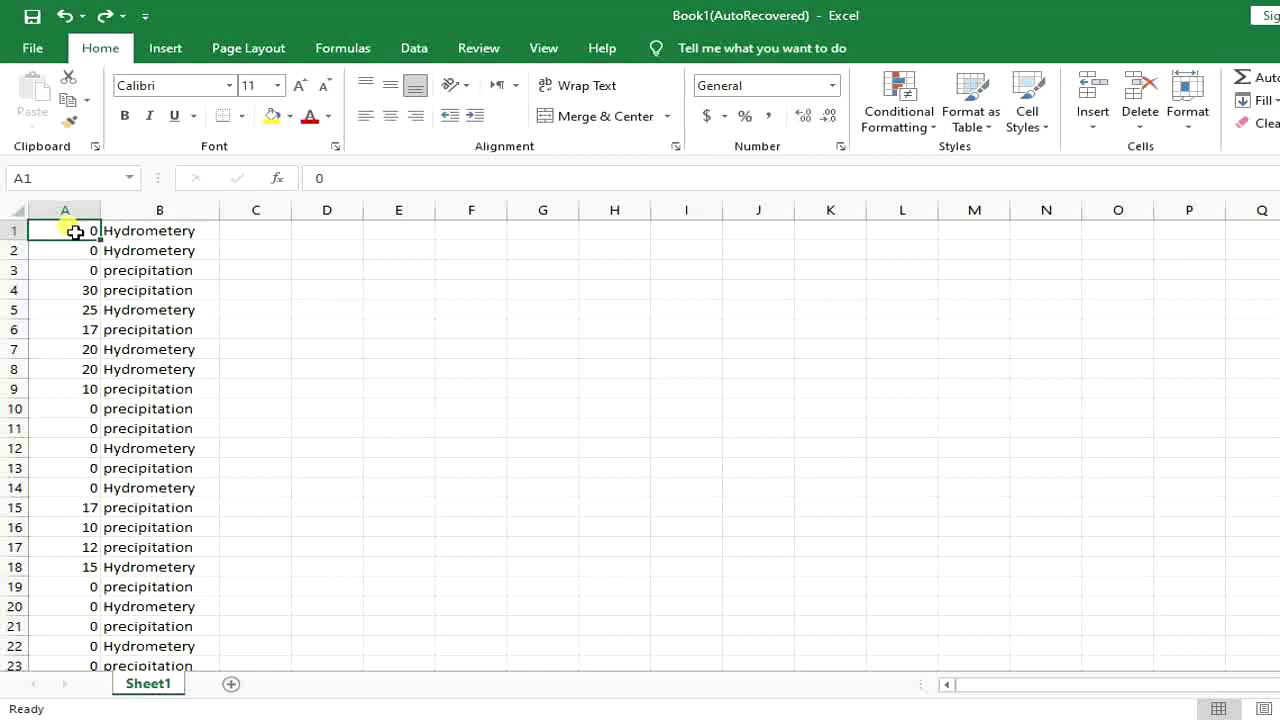
left_click(91, 255)
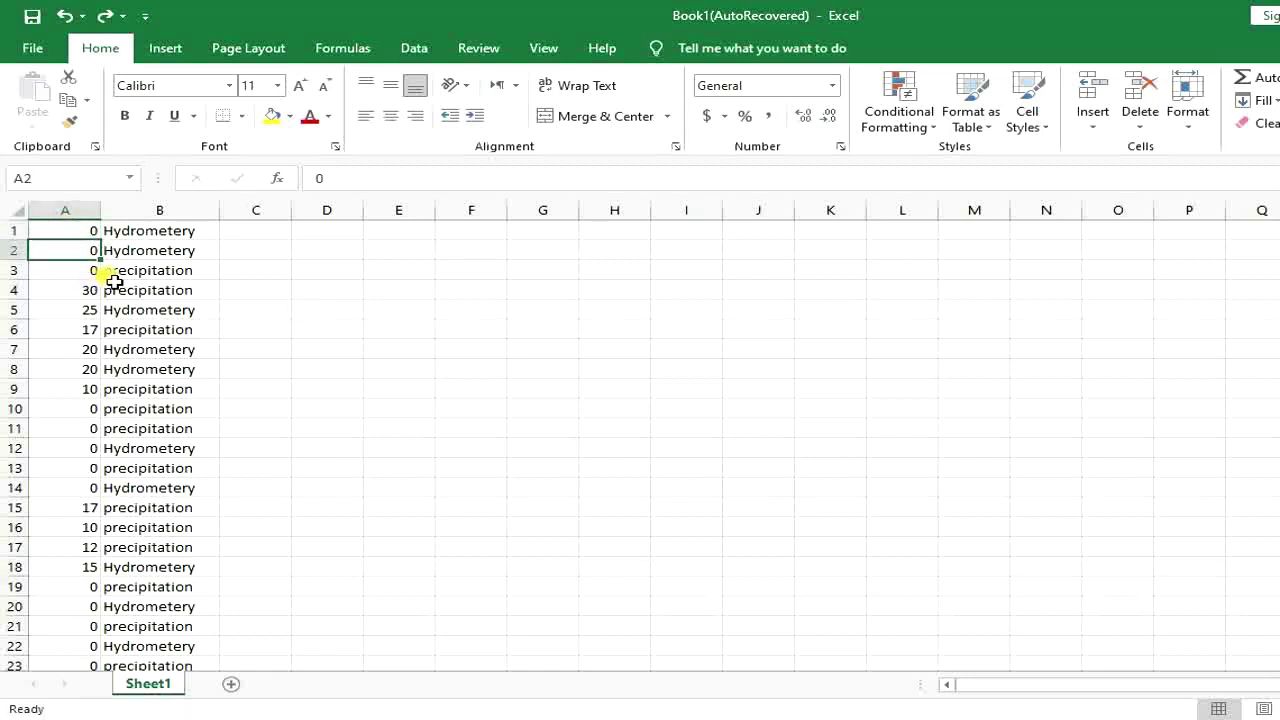
left_click(99, 277)
left_click(88, 250)
left_click(87, 257)
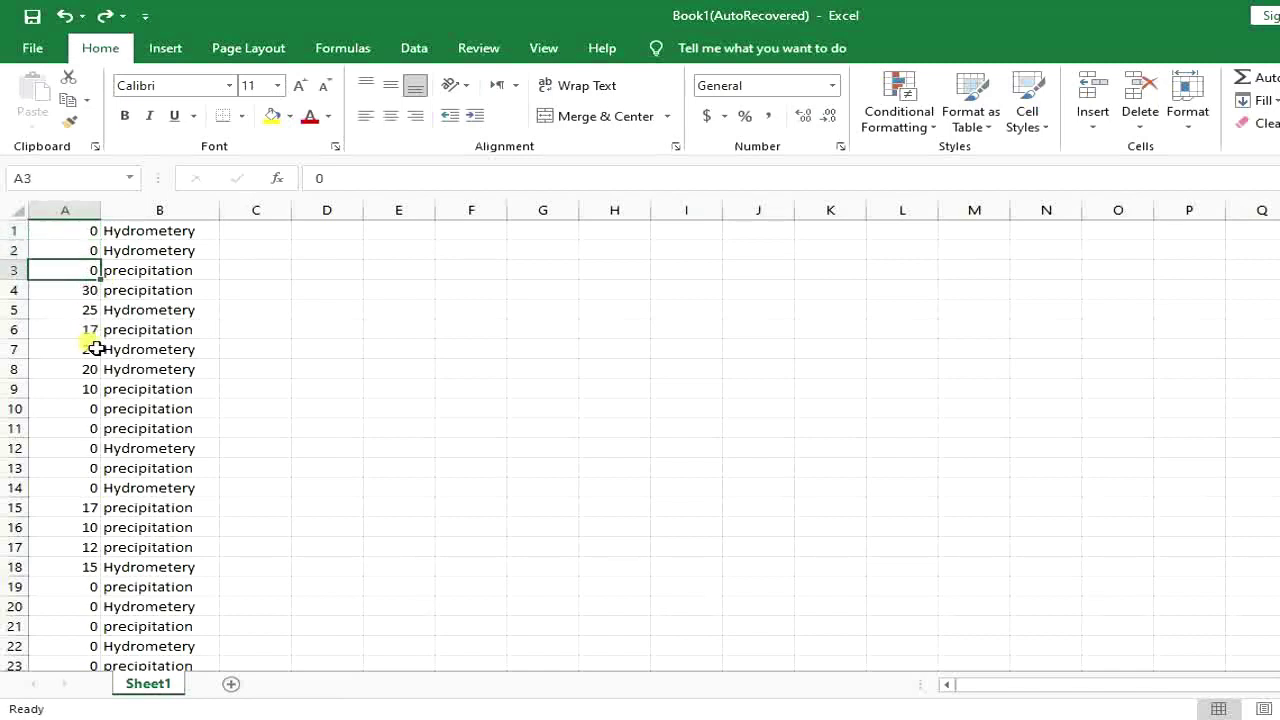
left_click(93, 429)
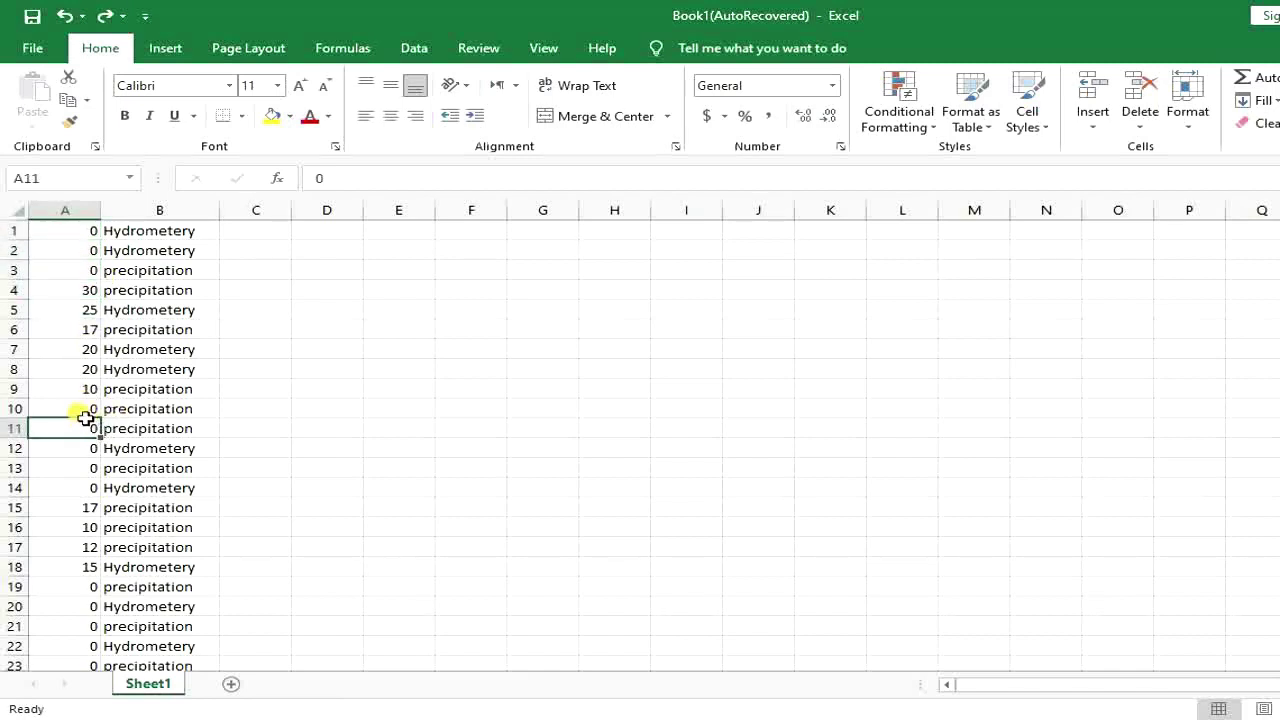
left_click(75, 348)
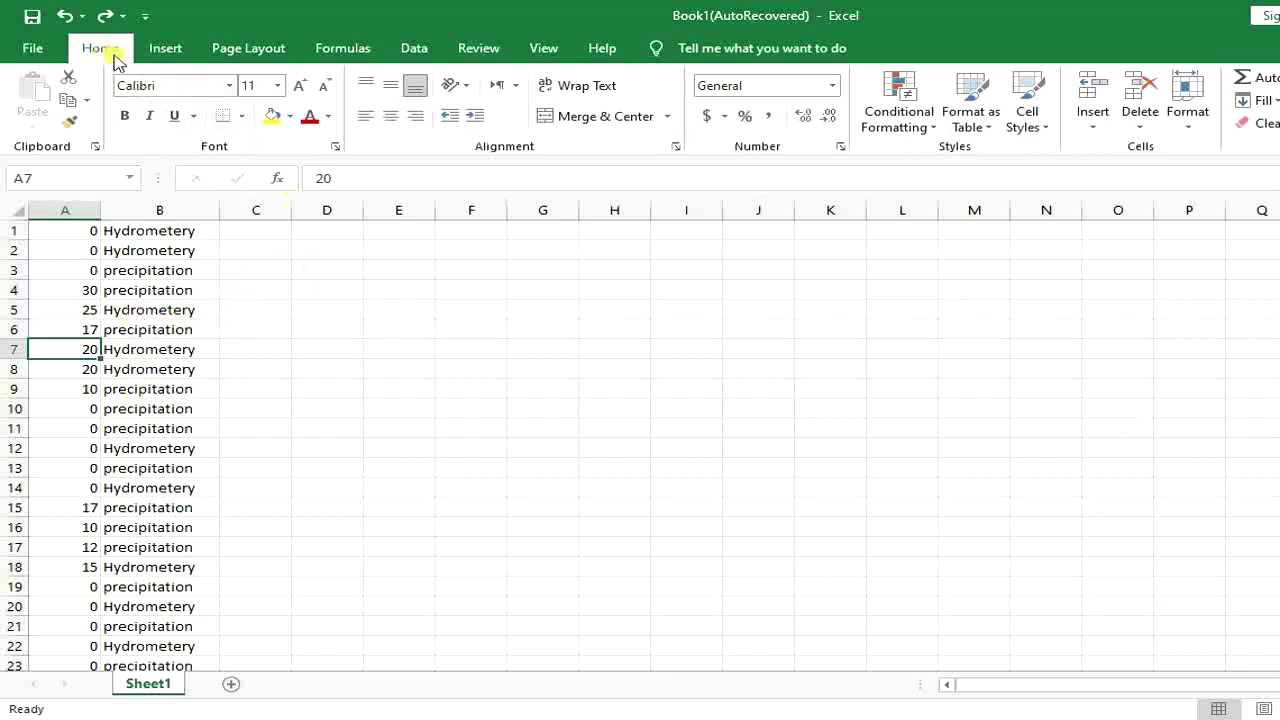
Apply a Duplicate Values rule to column A using Yellow Fill with Dark Yellow Text
left_click(867, 127)
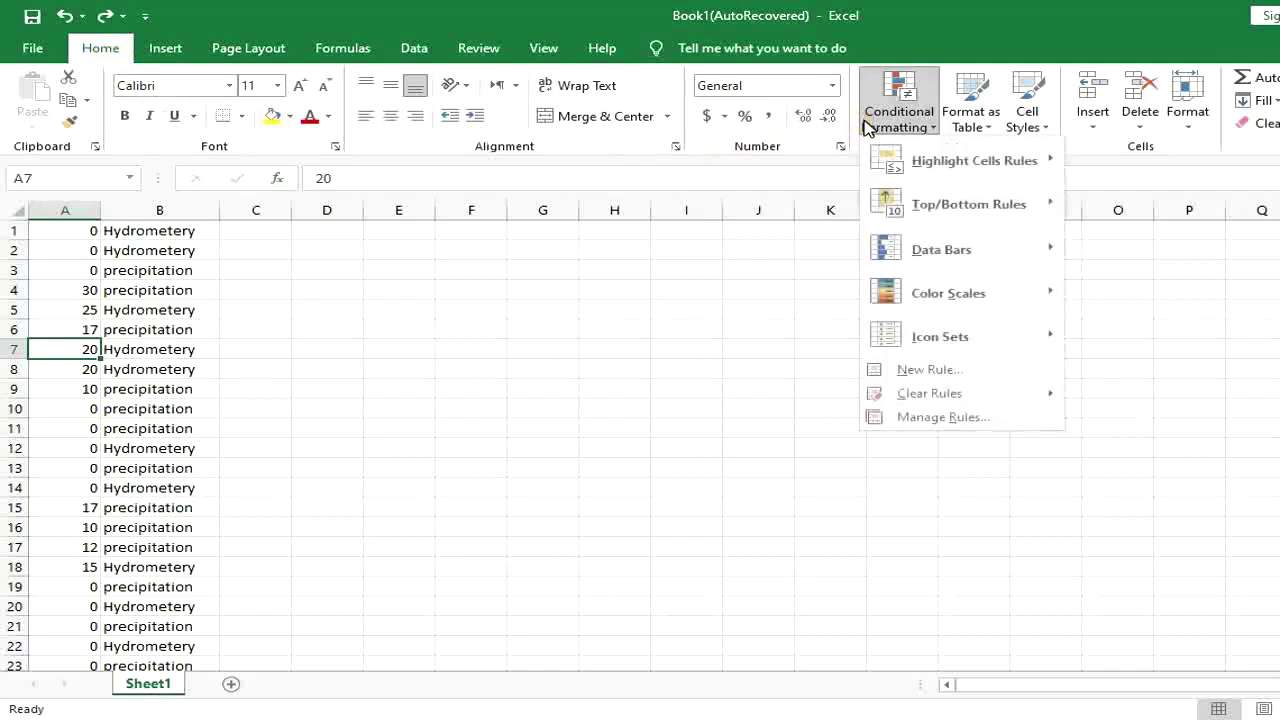
mouse_move(960, 160)
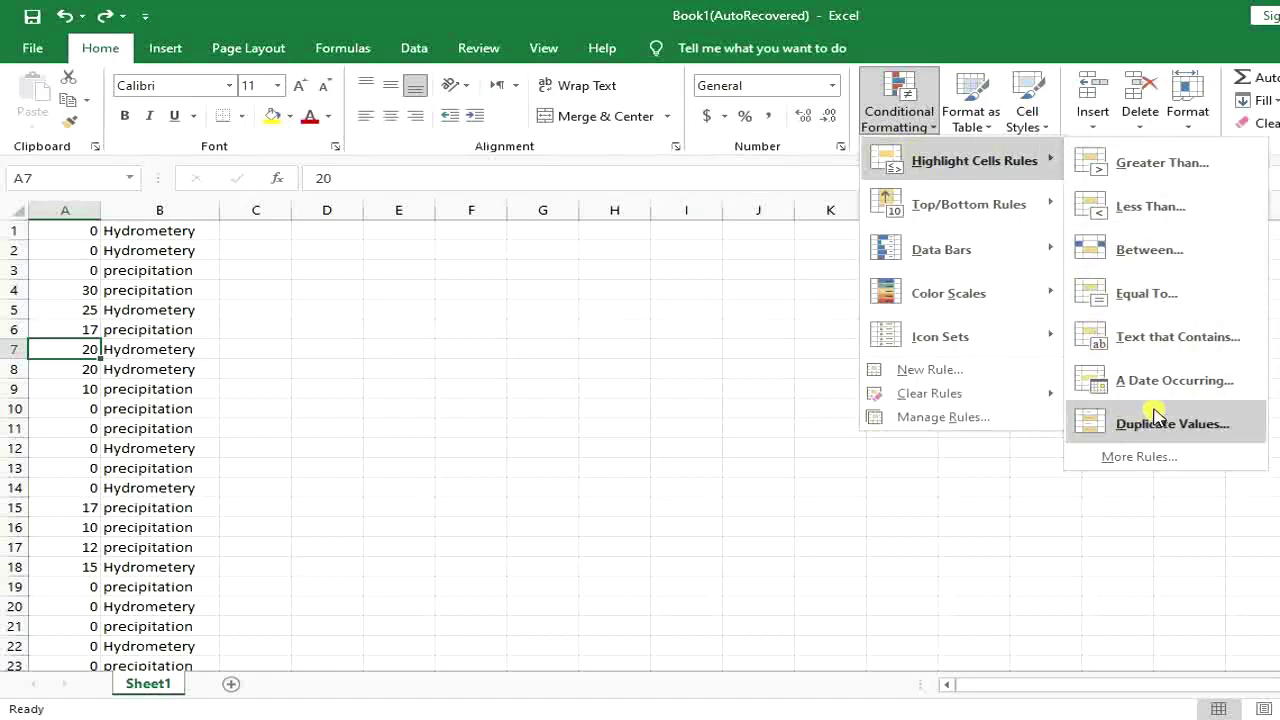
left_click(1186, 425)
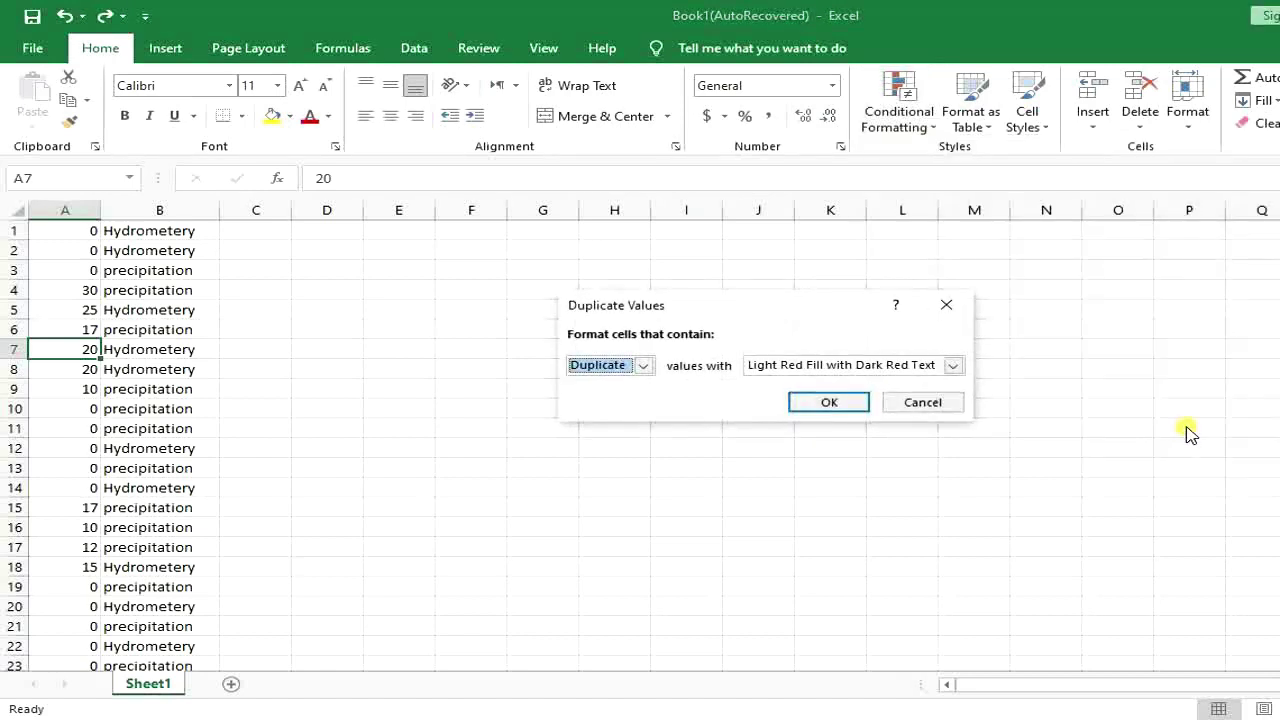
left_click(946, 304)
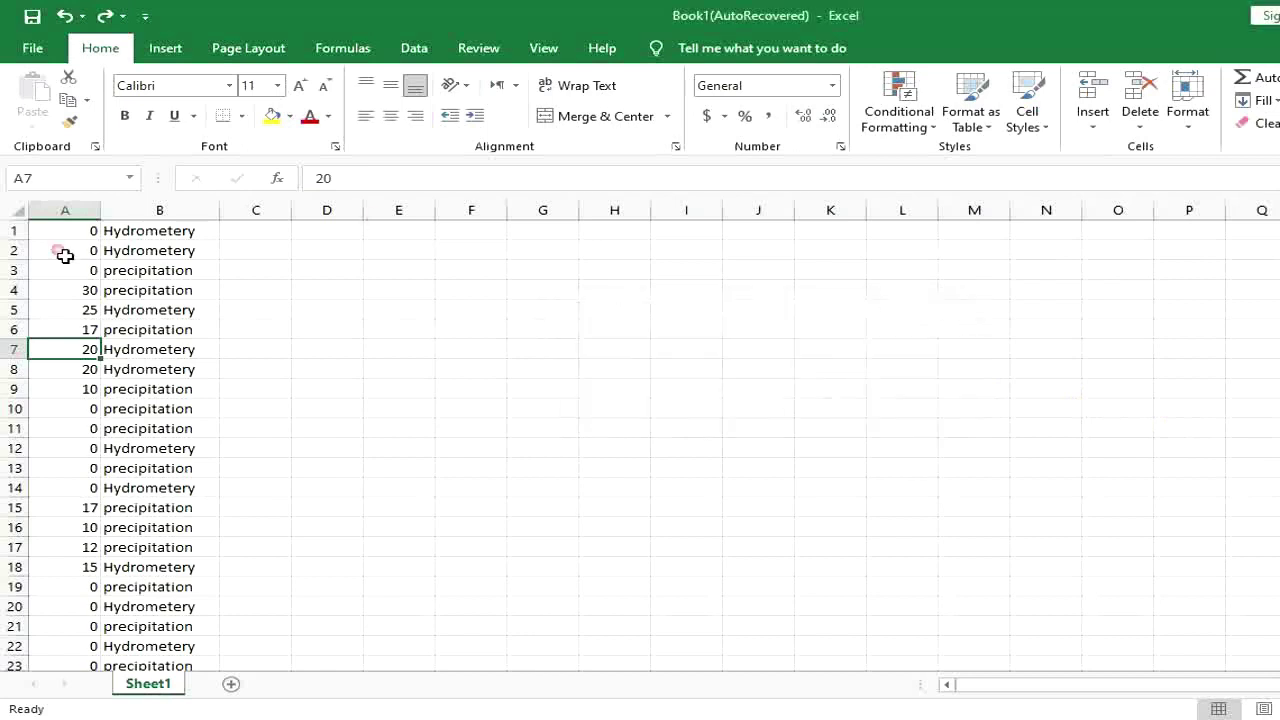
mouse_move(65, 210)
left_mouse_down()
mouse_move(177, 219)
mouse_move(101, 214)
left_mouse_up()
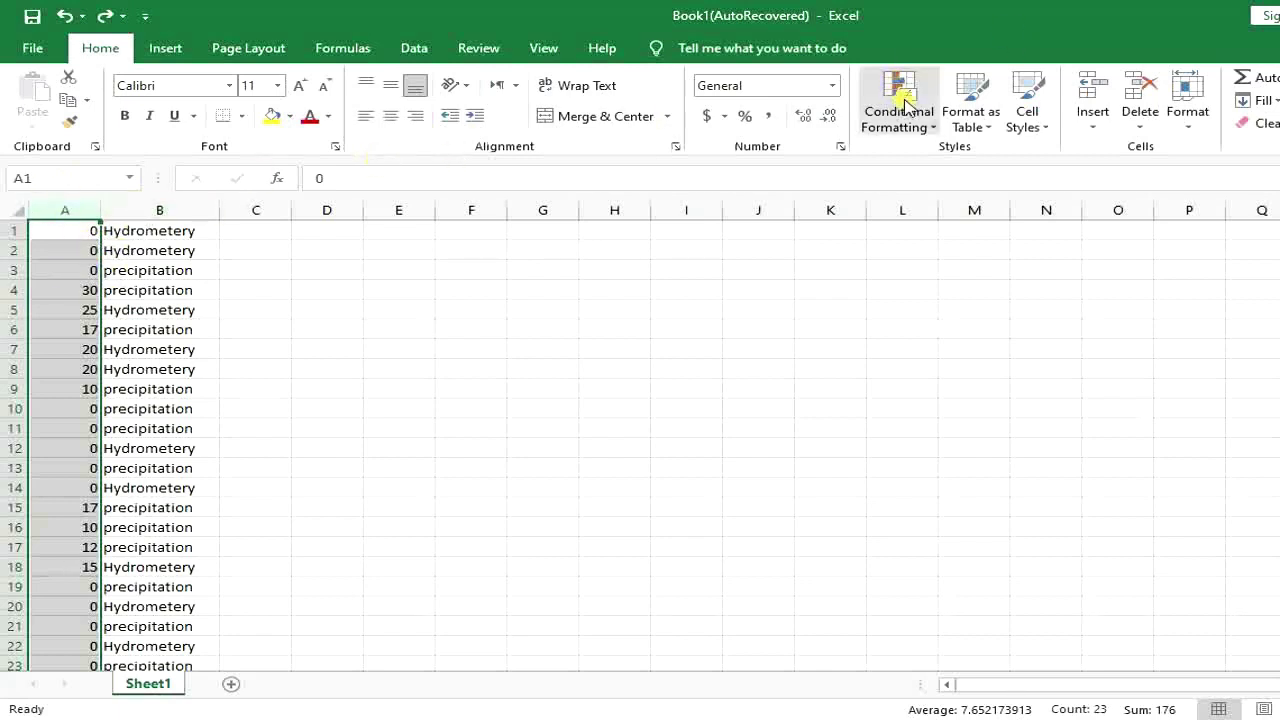
left_click(937, 118)
mouse_move(974, 160)
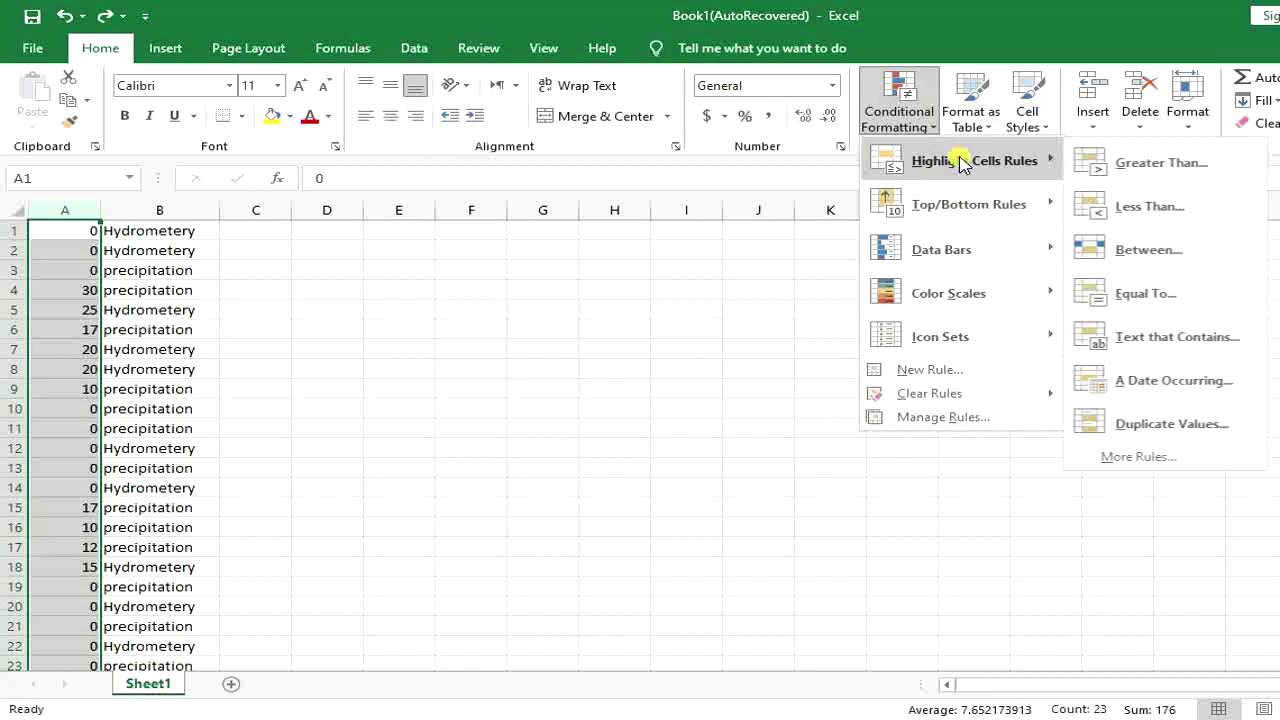
left_click(1137, 418)
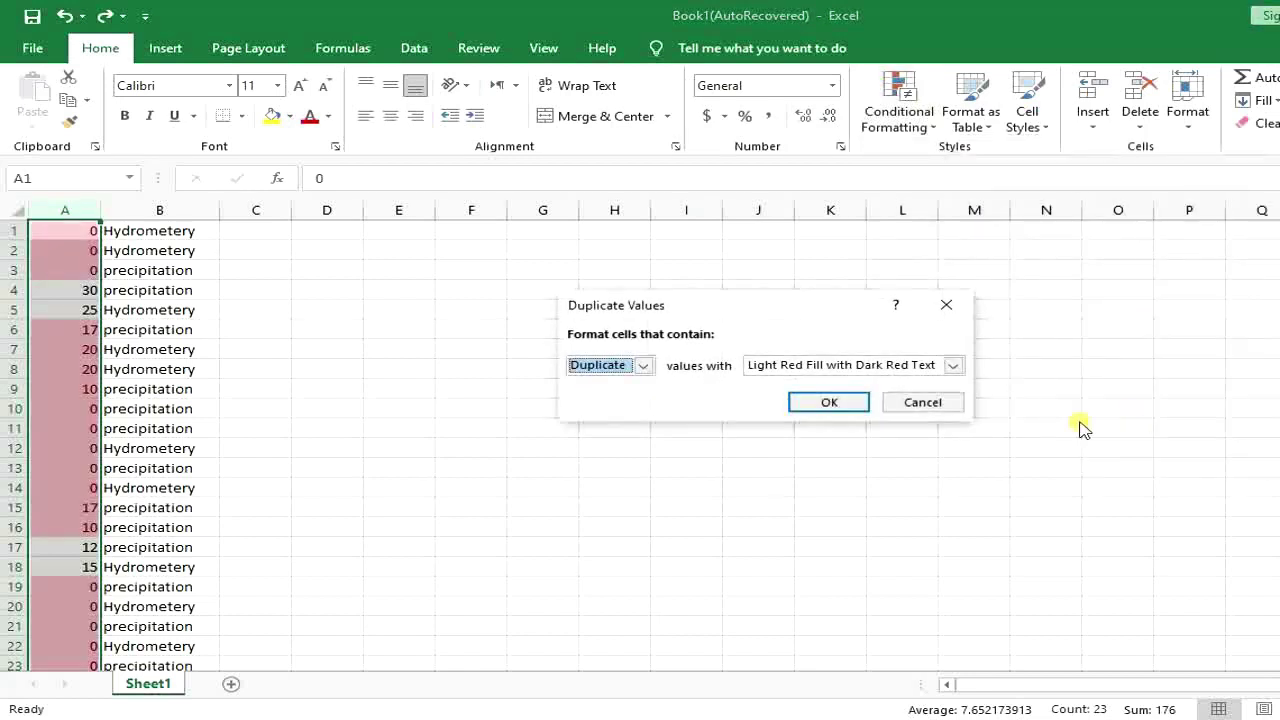
left_click(604, 366)
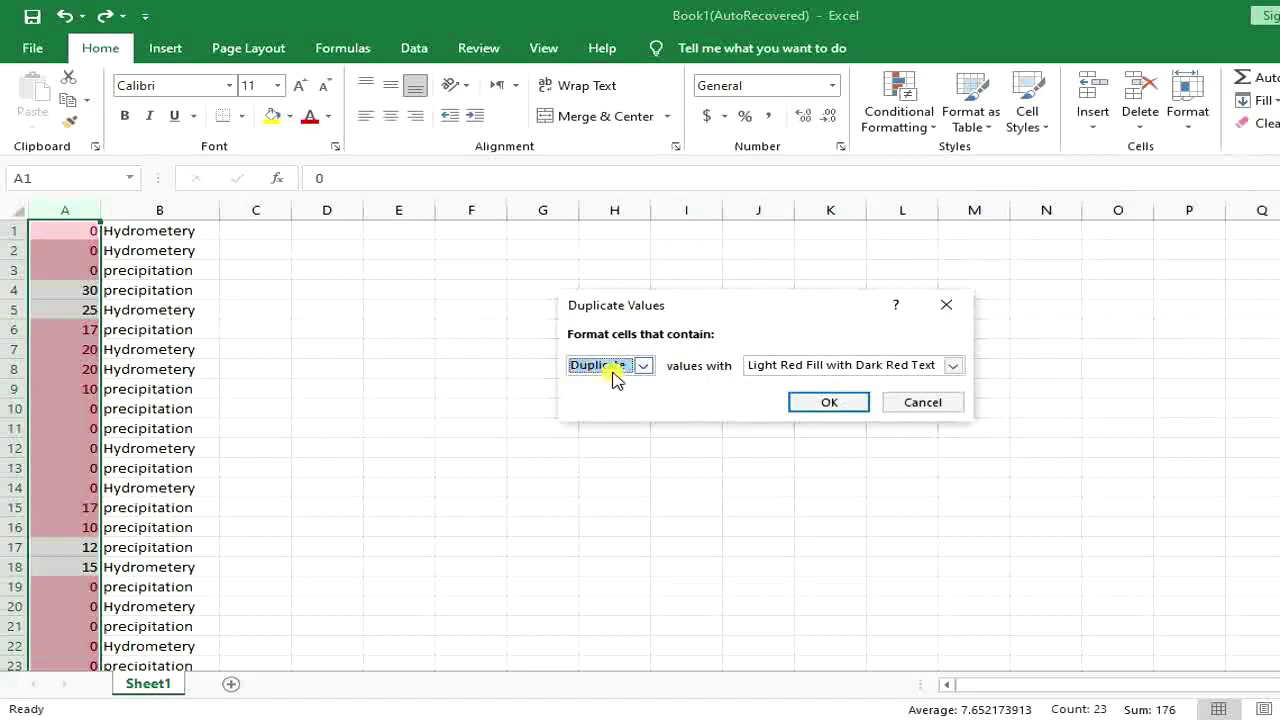
left_click(781, 370)
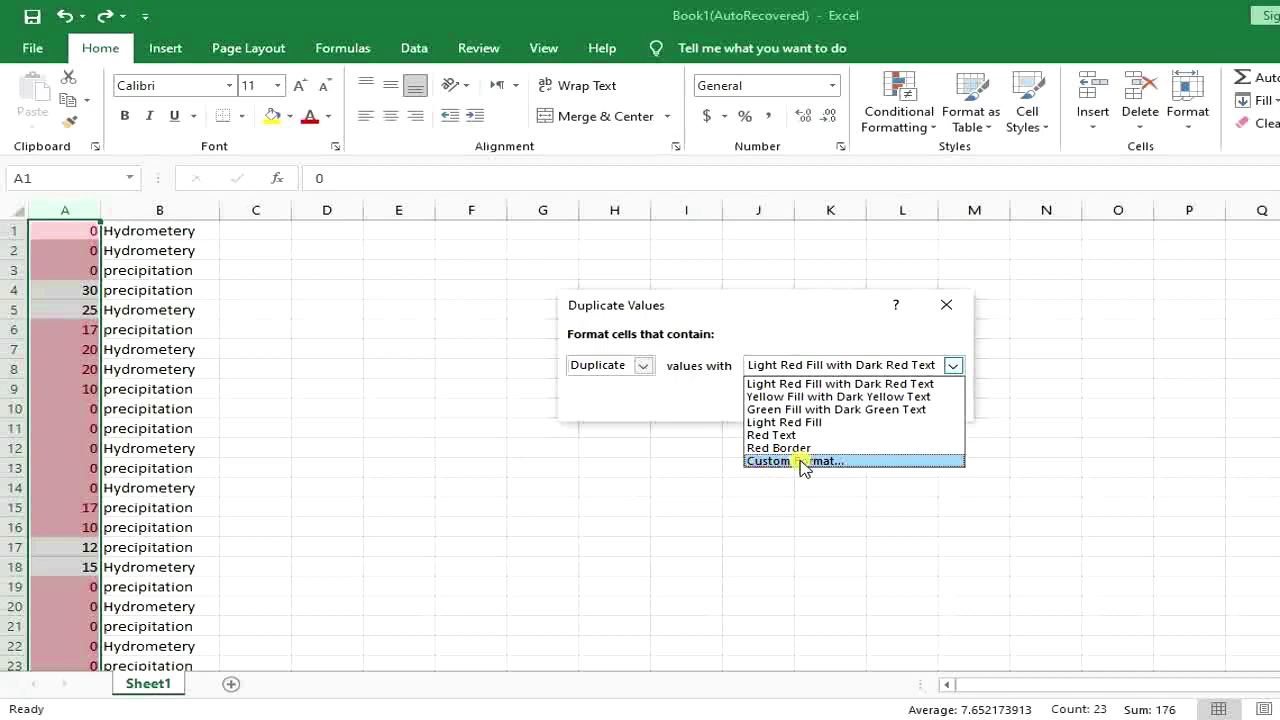
left_click(765, 397)
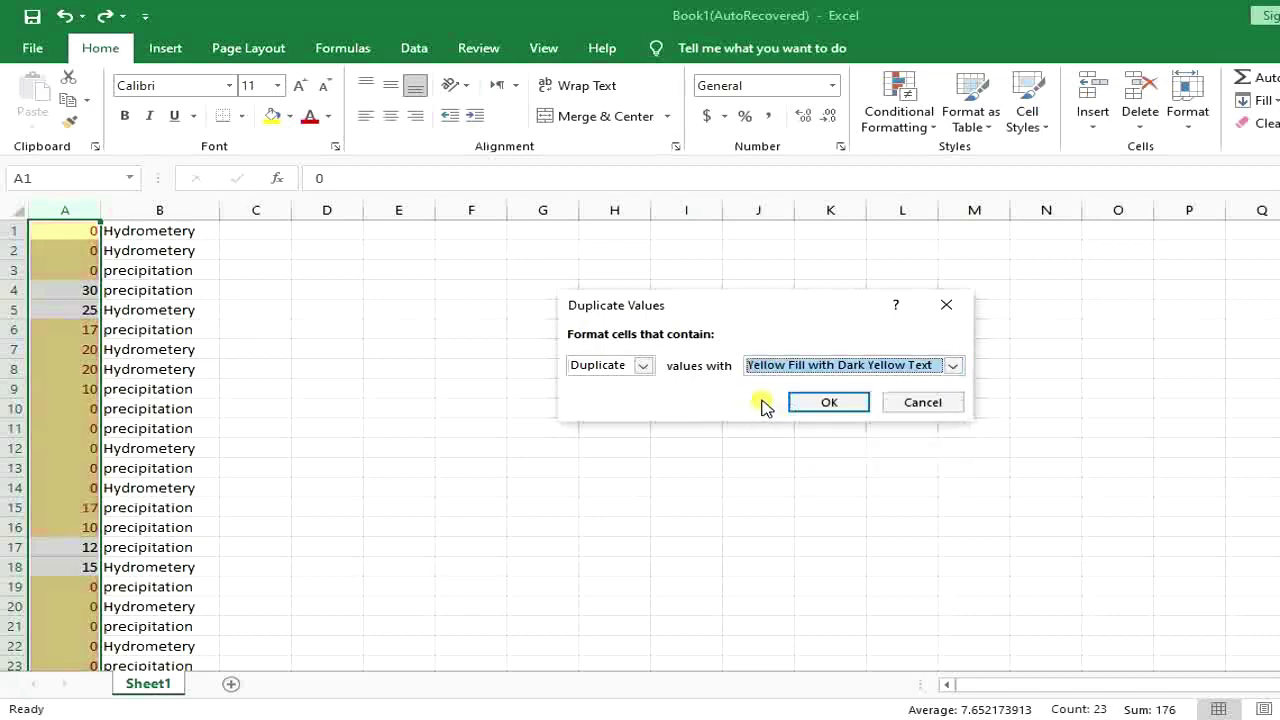
left_click(803, 403)
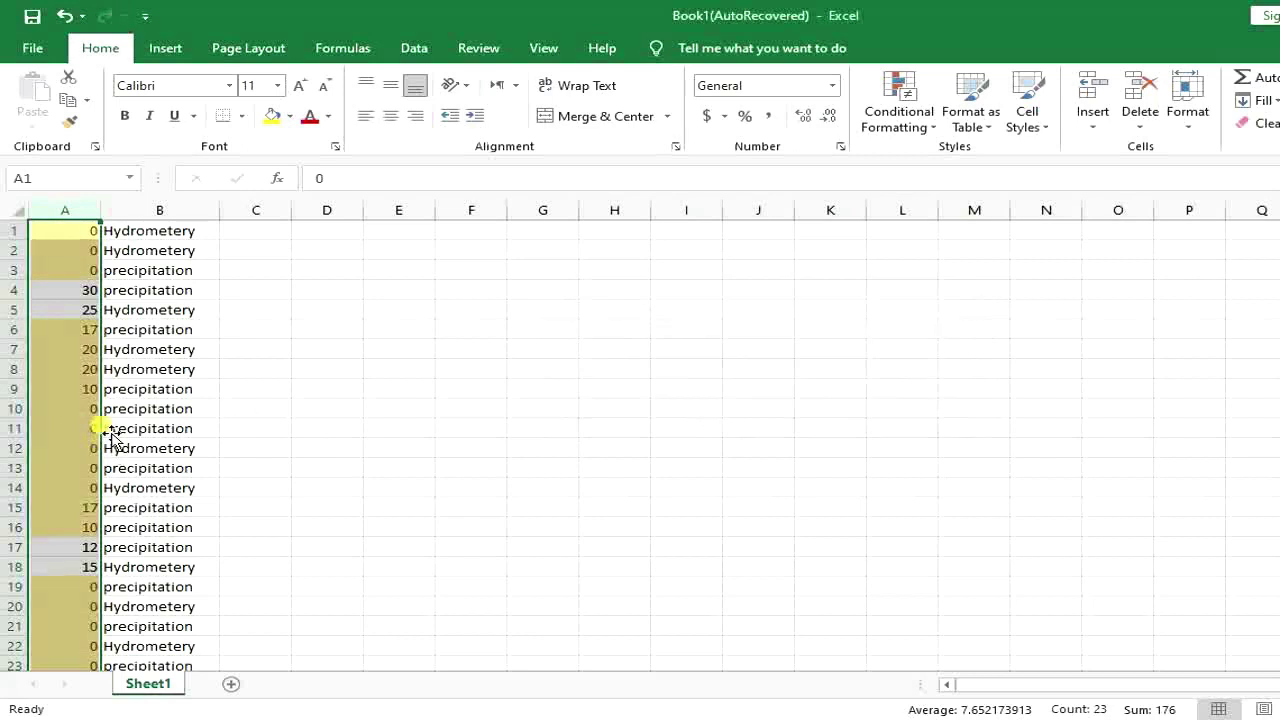
left_click(89, 243)
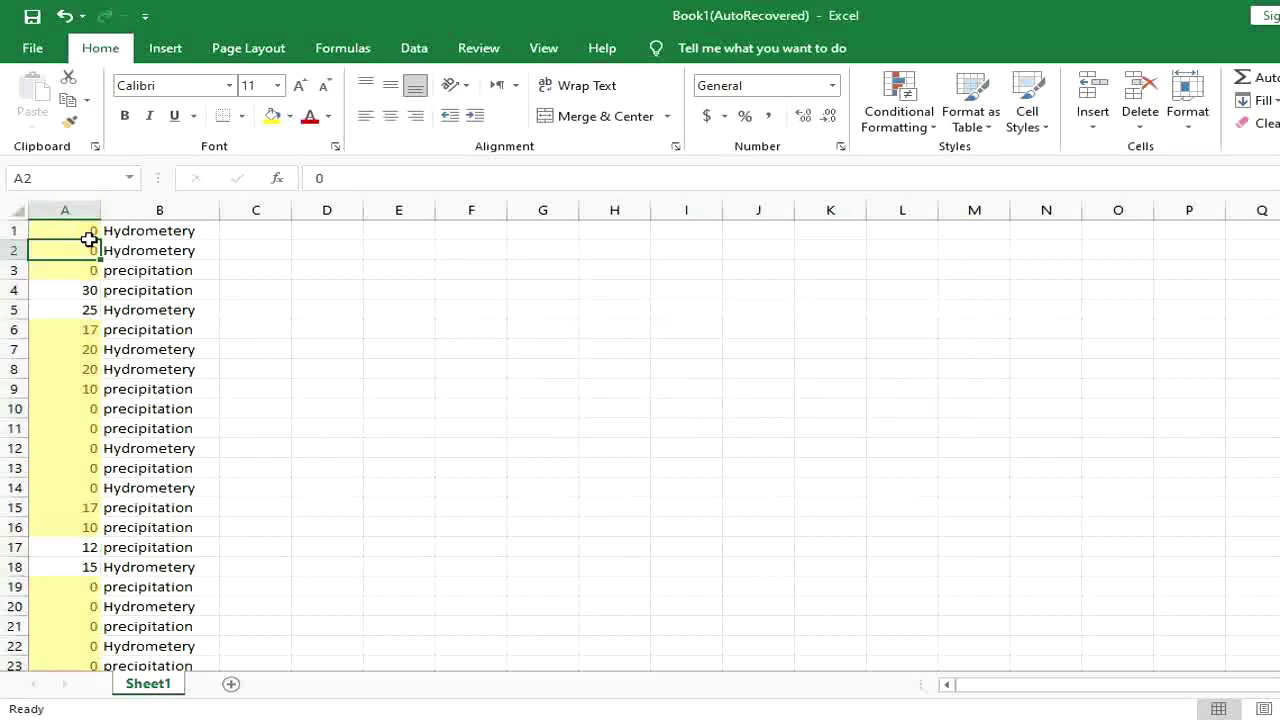
left_click_drag(89, 238, 92, 272)
left_click_drag(74, 340, 80, 520)
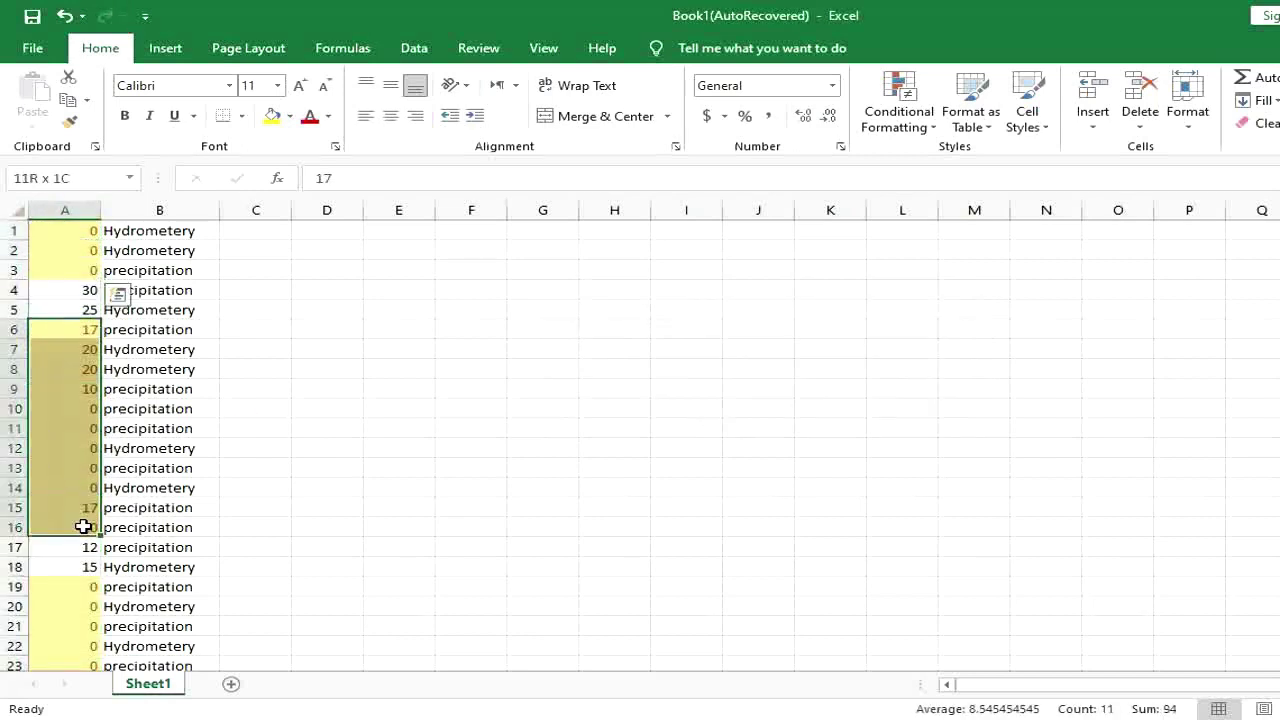
left_click(69, 492)
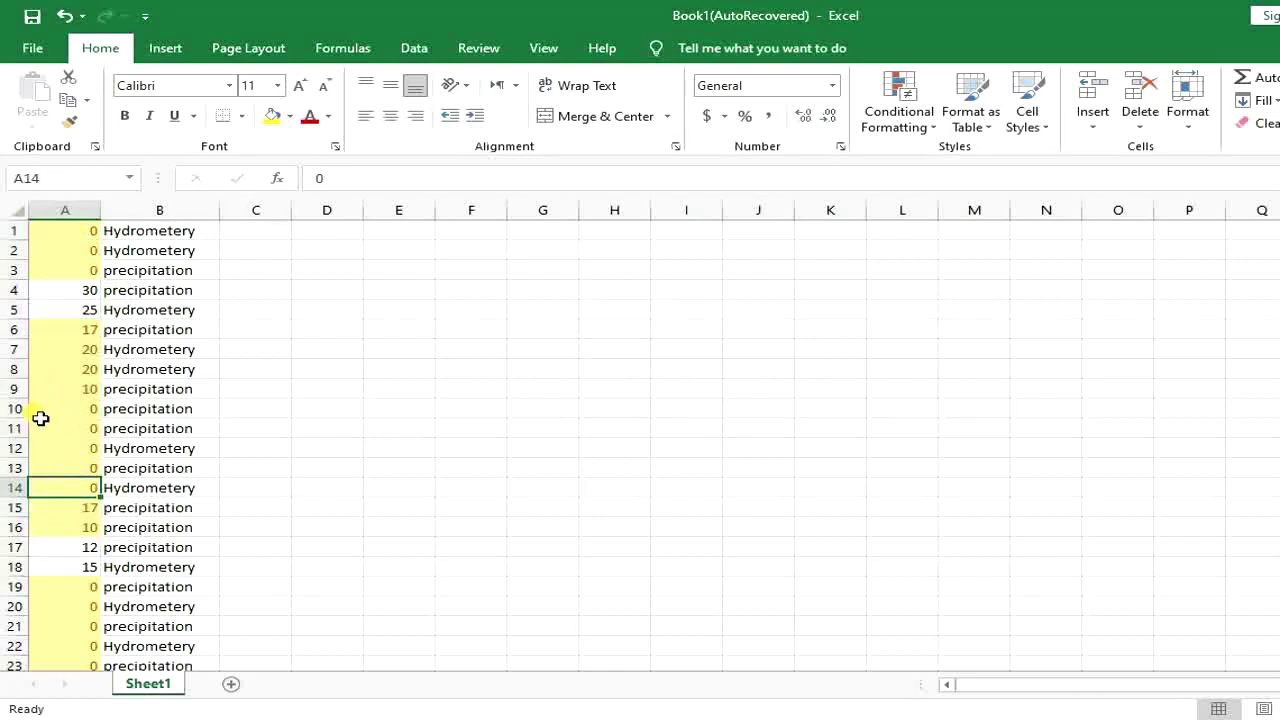
scroll(49, 480, "down", 3)
scroll(69, 489, "down", 1)
scroll(73, 490, "up", 4)
left_click_drag(82, 338, 84, 384)
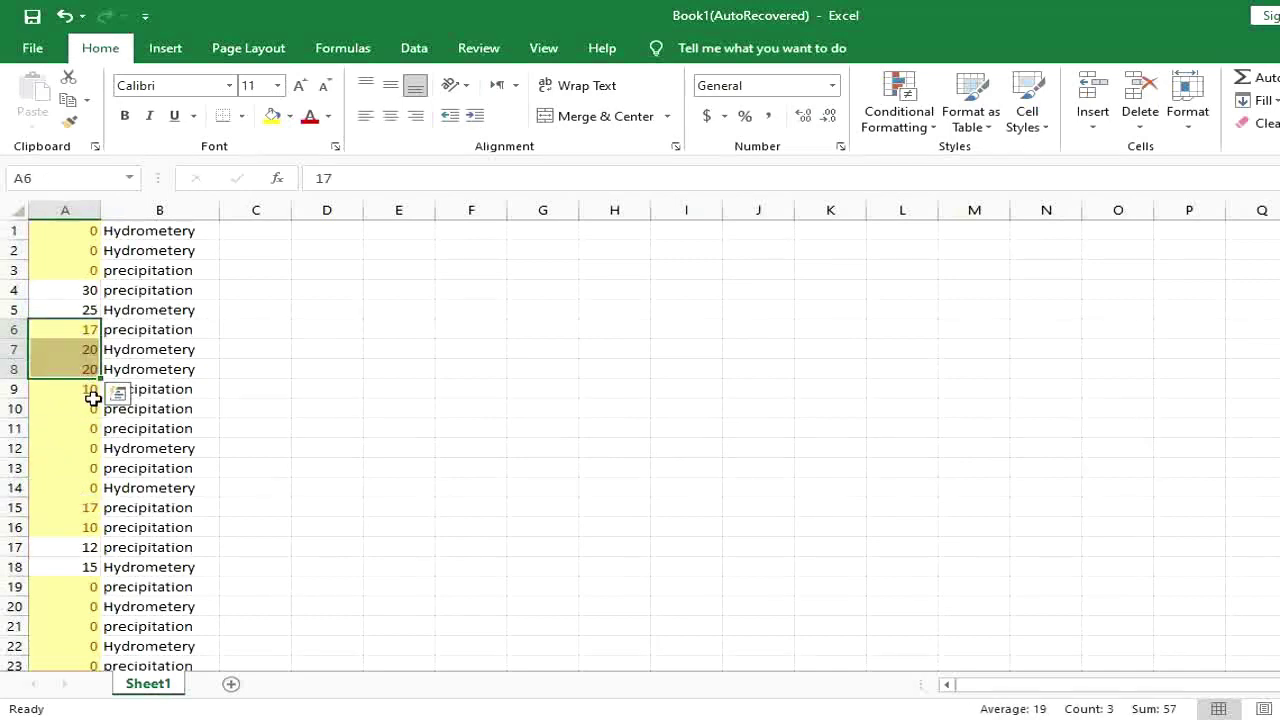
left_click(85, 390)
left_click(86, 331)
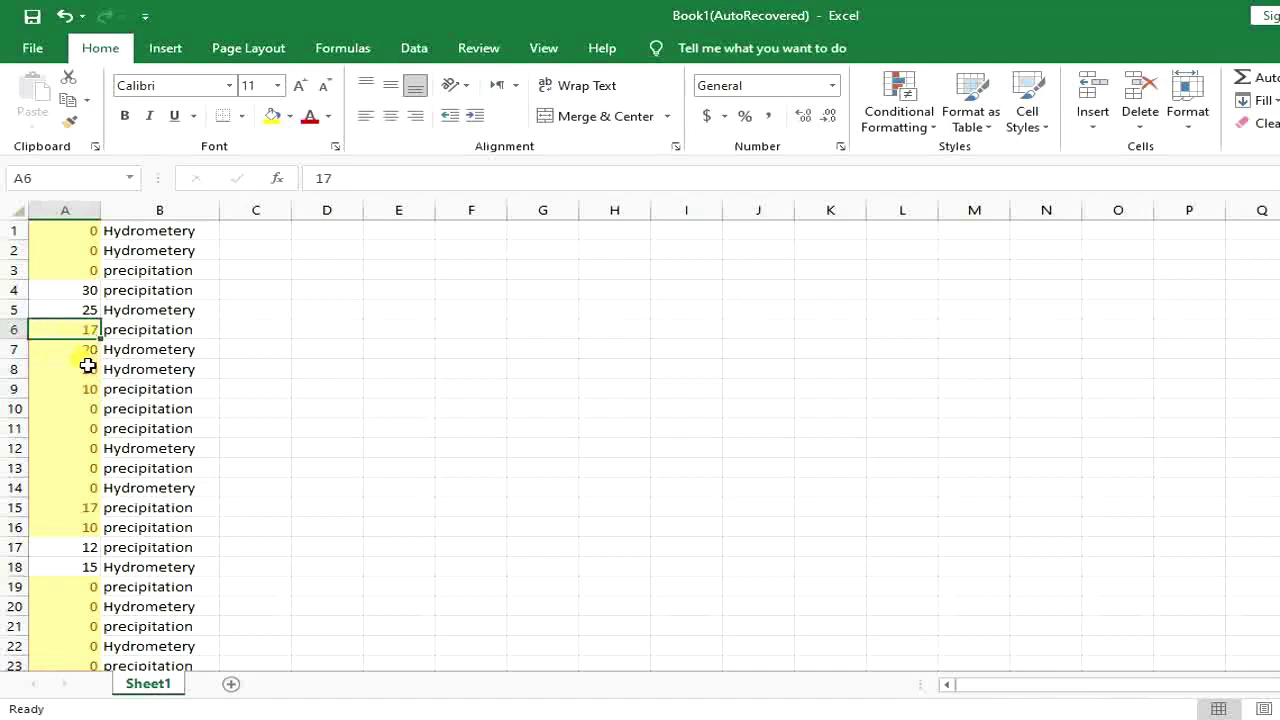
scroll(88, 366, "down", 1)
left_click(89, 448)
scroll(89, 434, "up", 1)
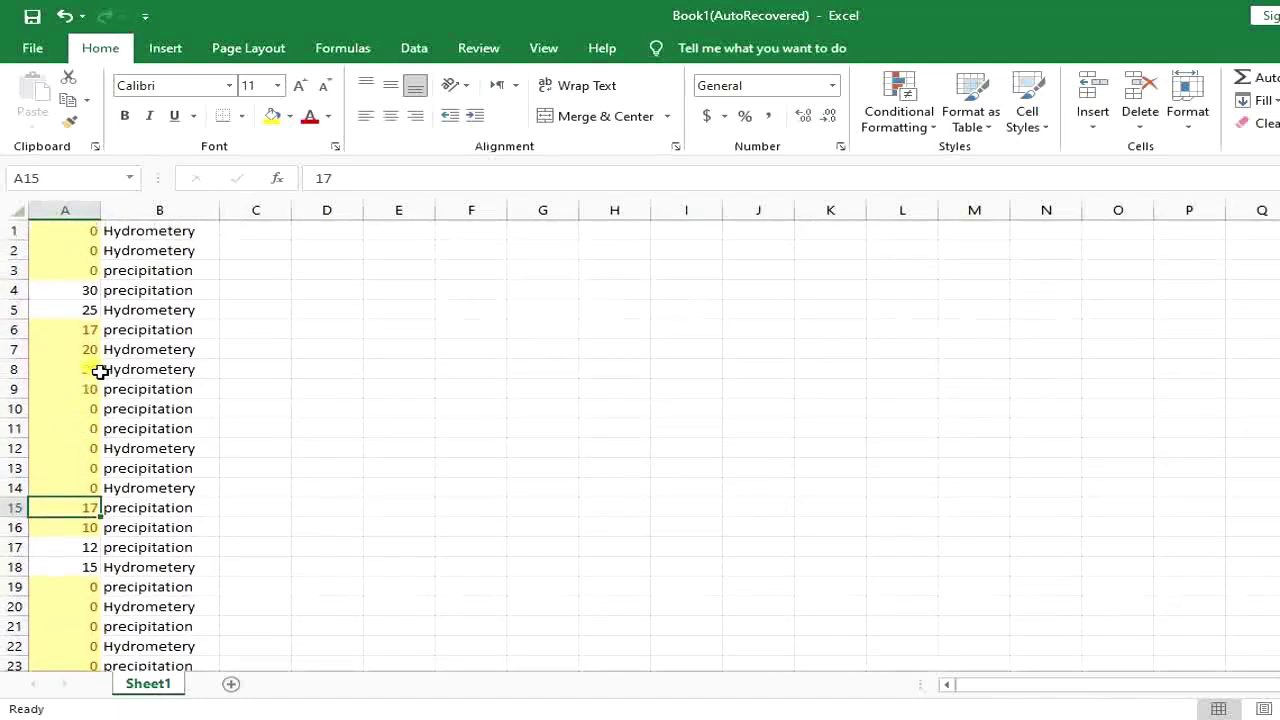
left_click(92, 350)
left_click(90, 372)
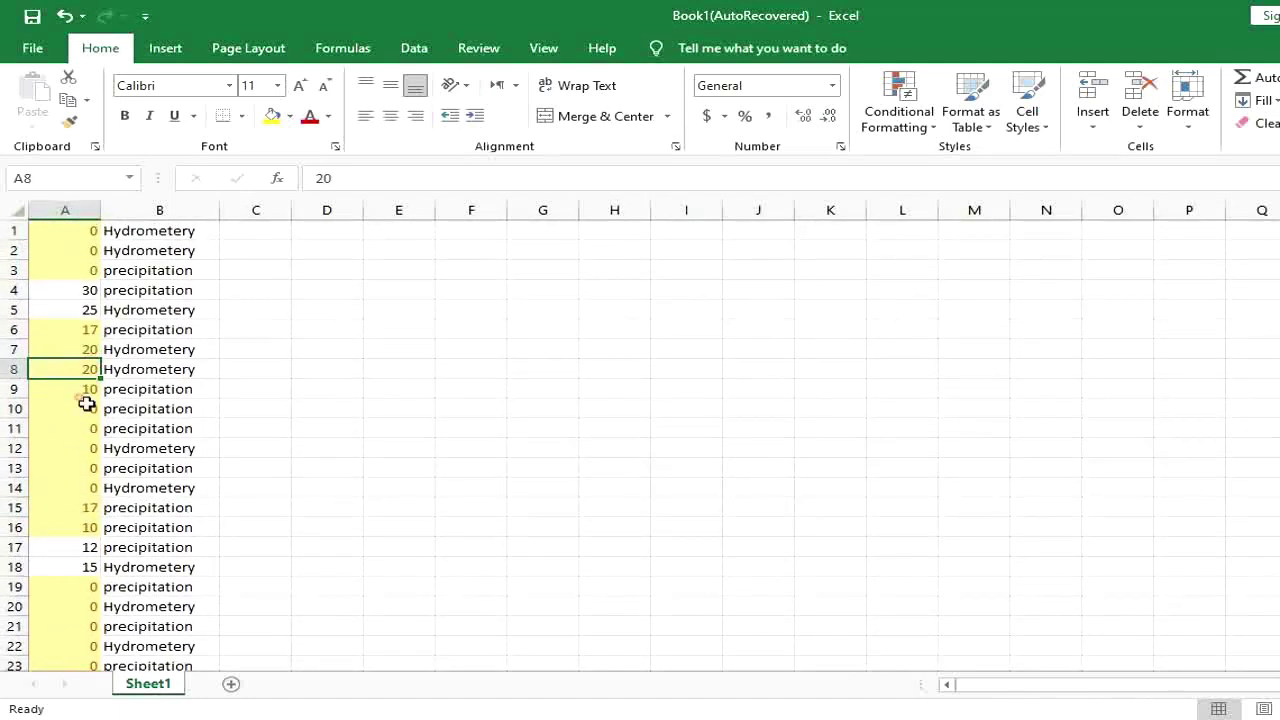
left_click(78, 393)
left_click(62, 535)
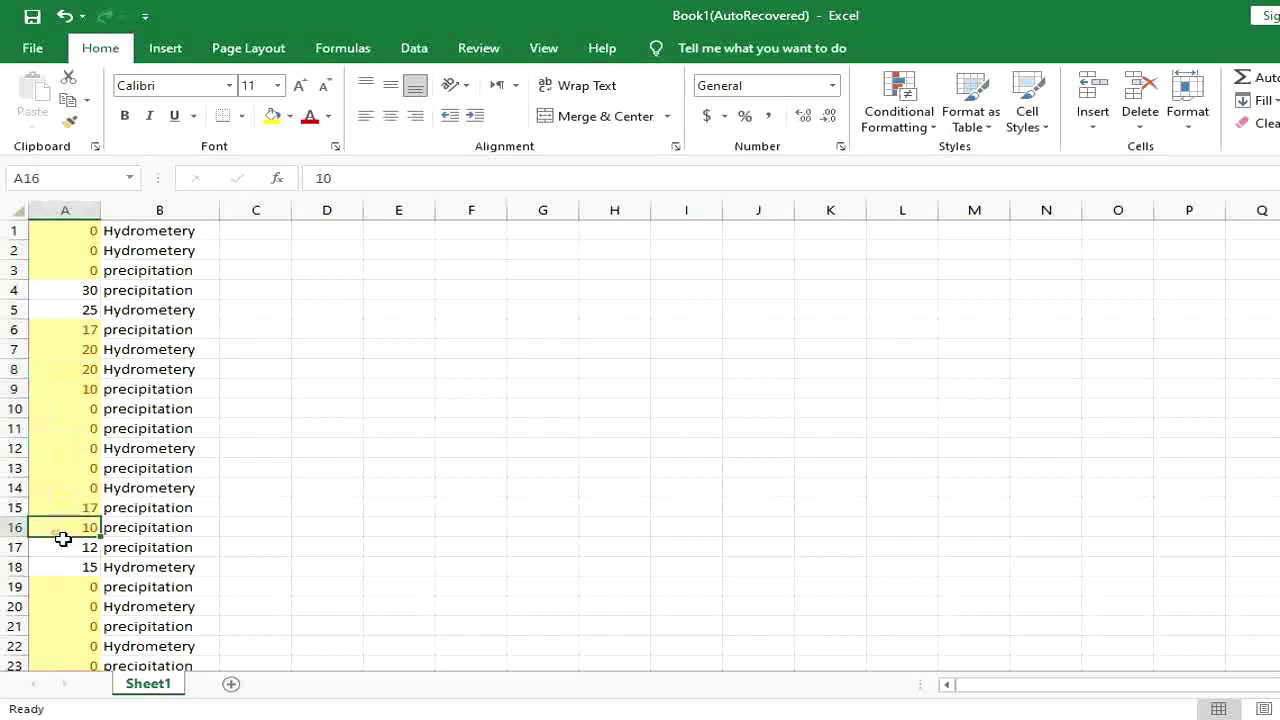
left_click(57, 391)
left_click(60, 255)
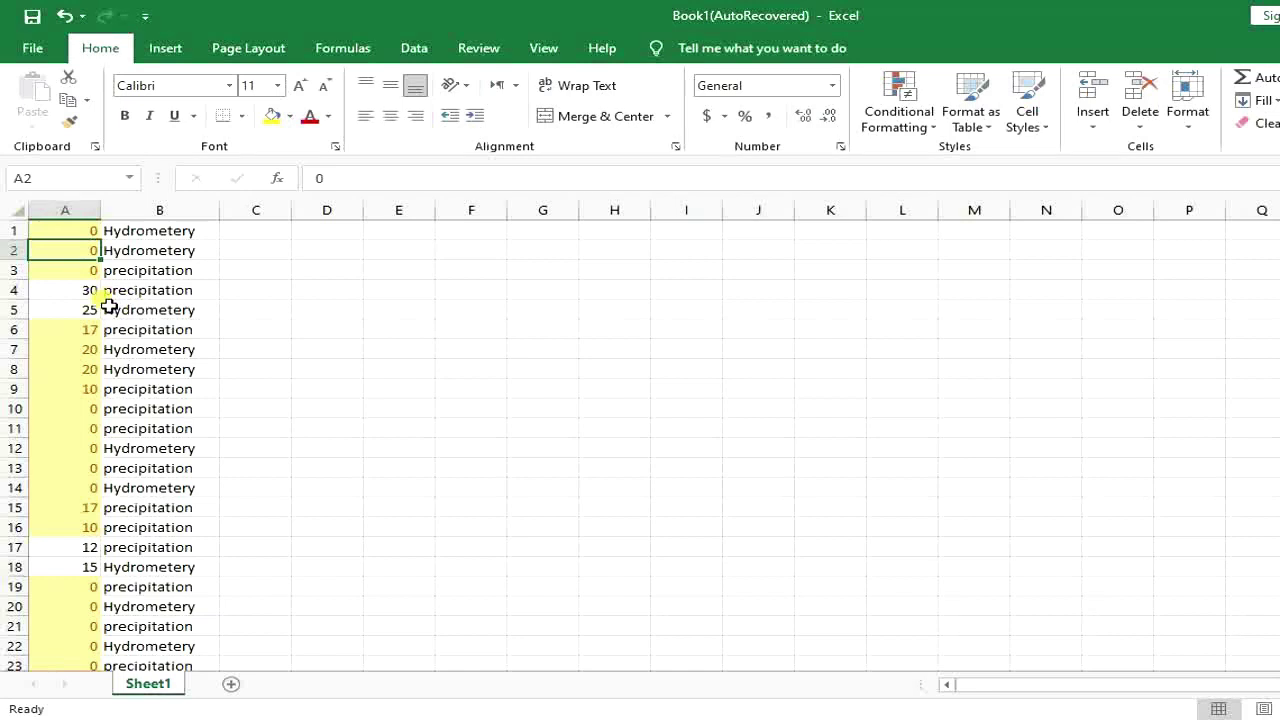
key("Up")
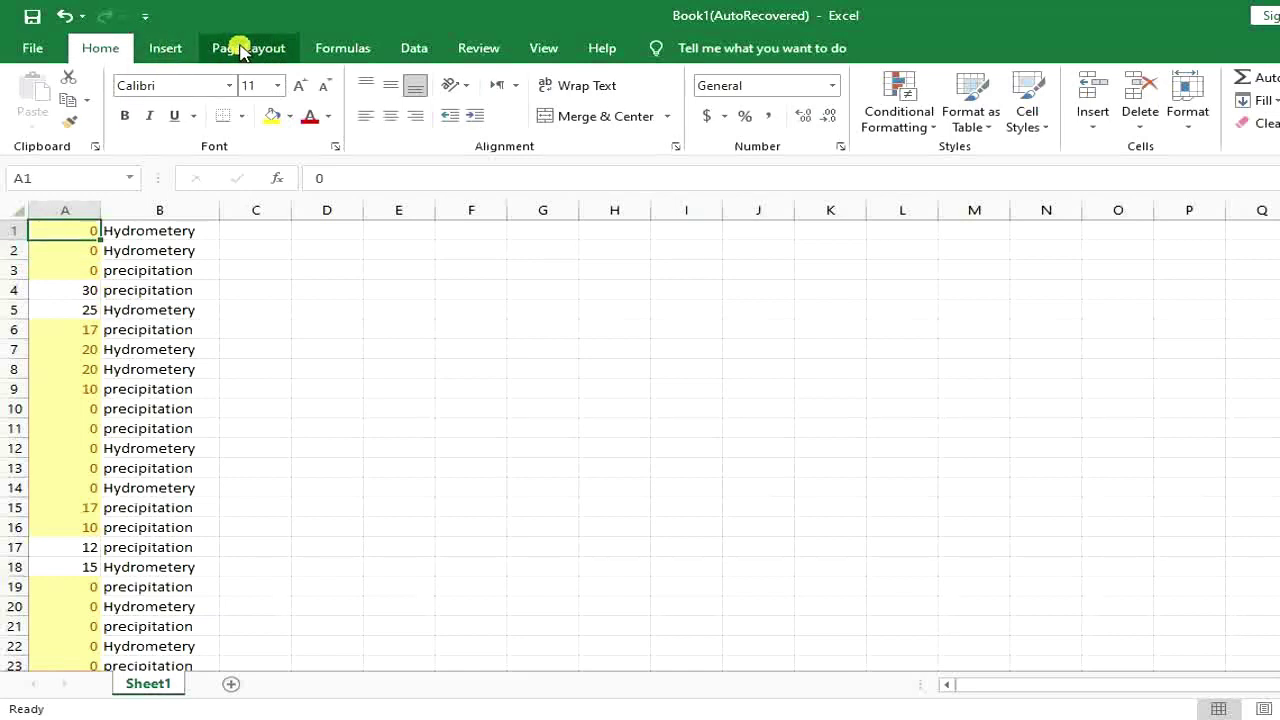
Bring up Remove Duplicates from the Data tab's Data Tools group
left_click(422, 42)
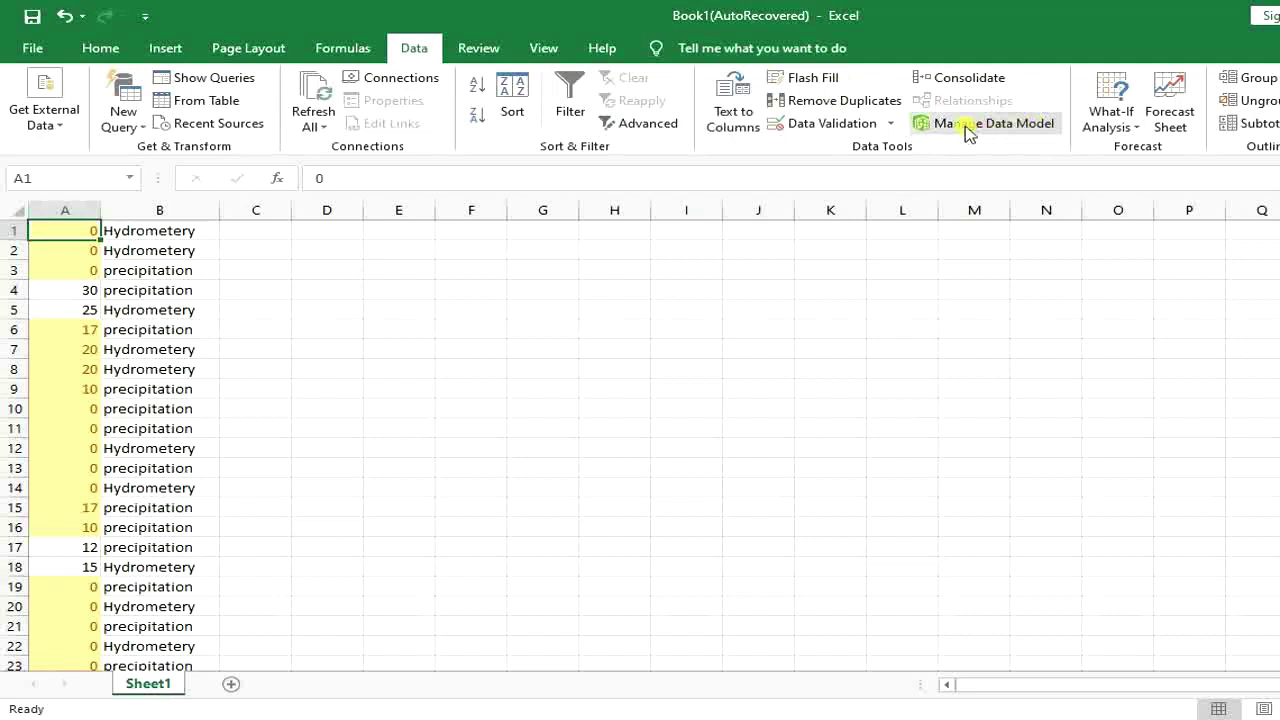
left_click(838, 103)
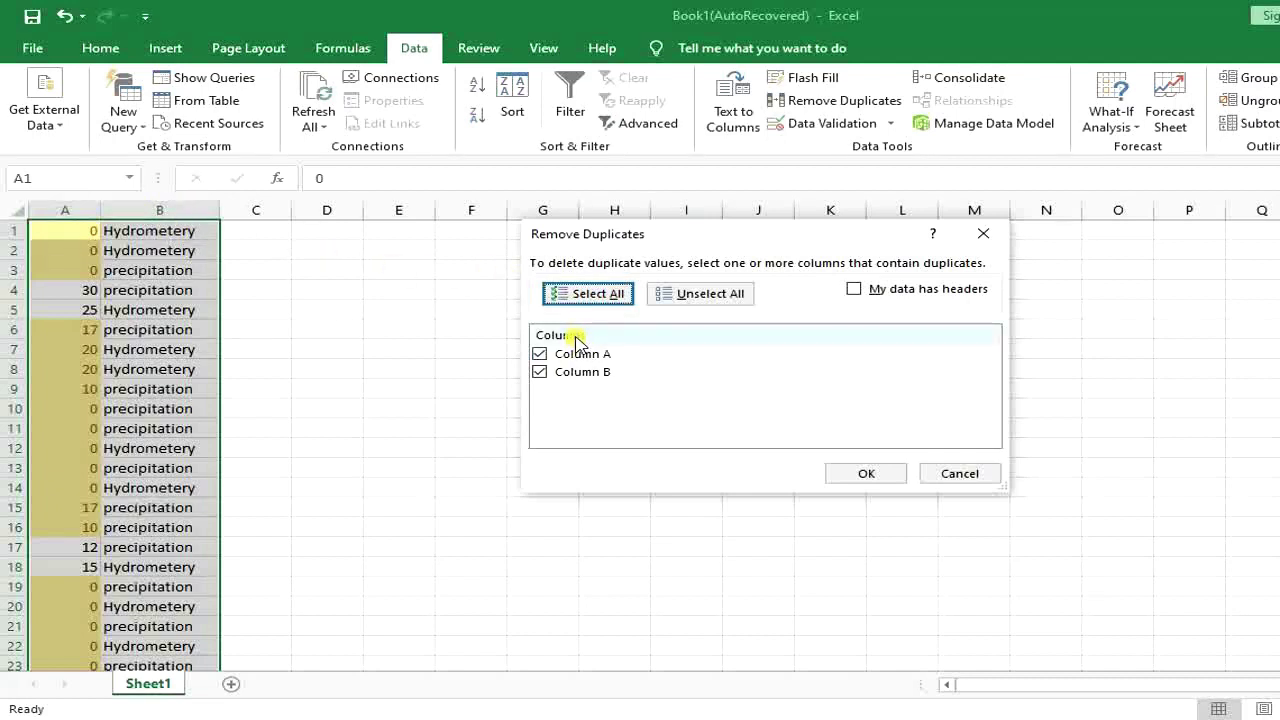
Remove duplicates checking only Column A, deleting 15 rows and leaving 8 unique rows
left_click(541, 372)
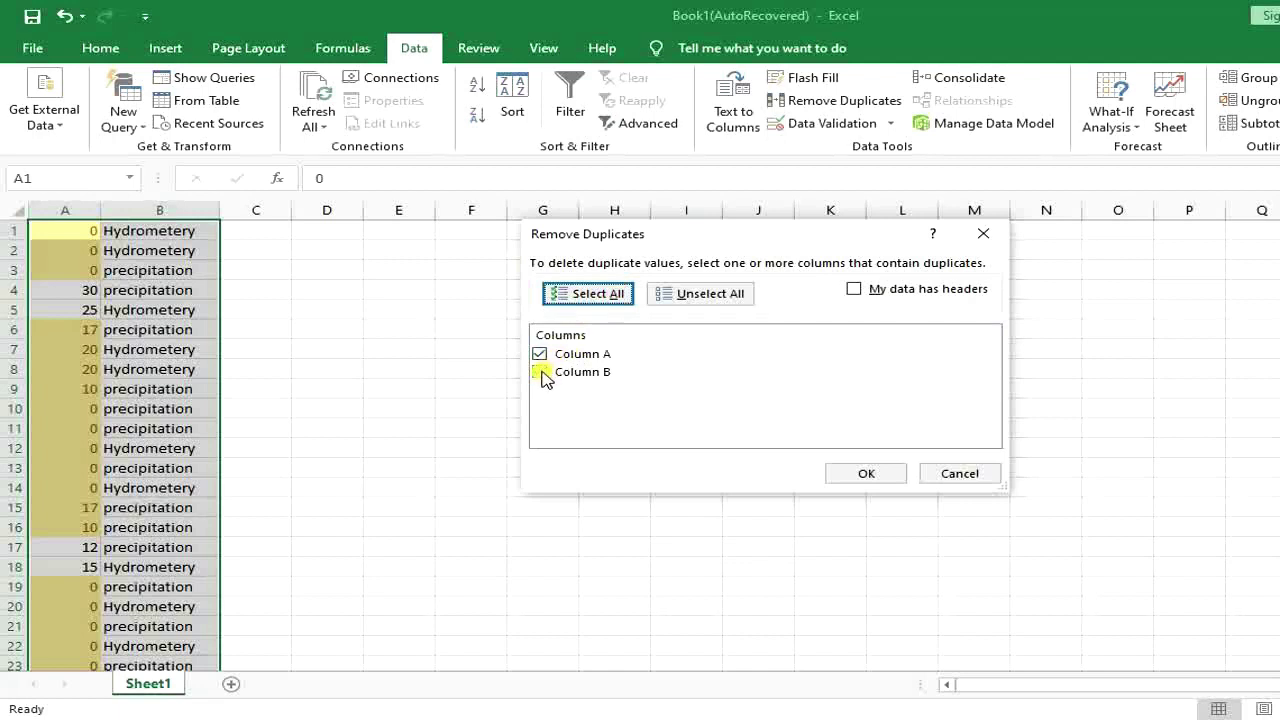
left_click(542, 372)
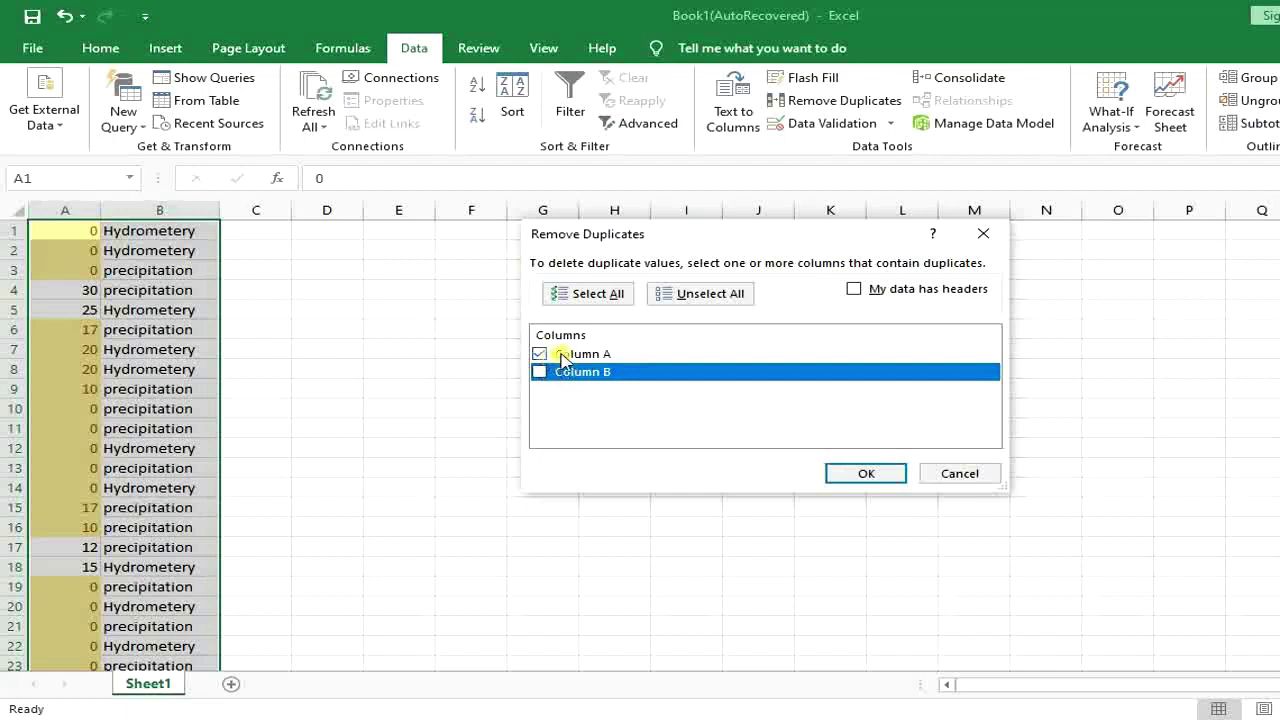
left_click(584, 355)
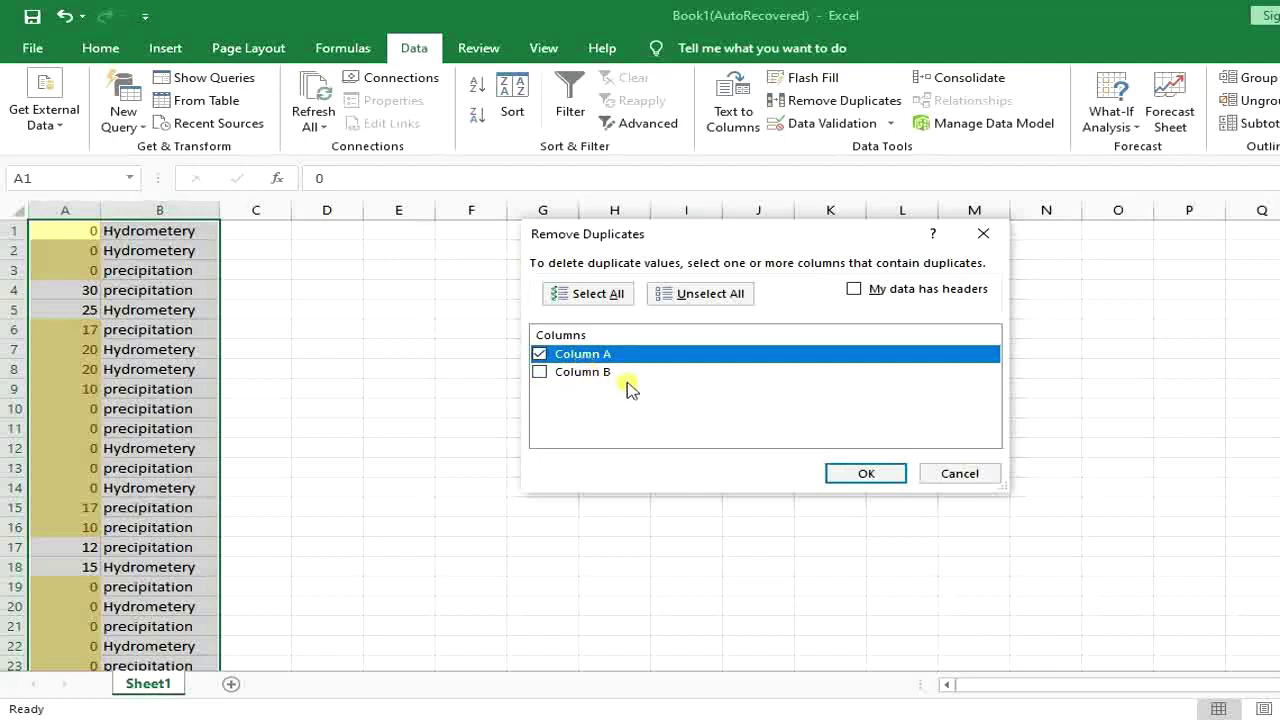
left_click(866, 474)
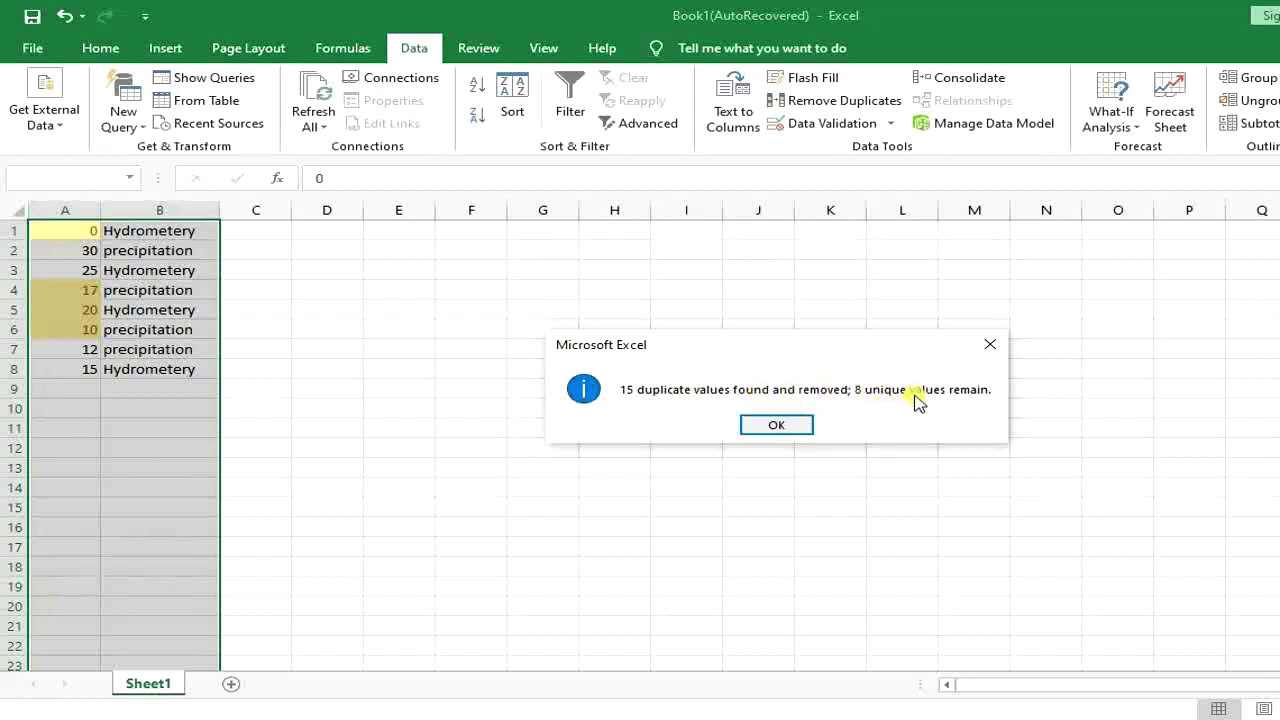
Dismiss the removal summary and select A1:A8 to review the remaining unique values
left_click(795, 426)
left_click(180, 450)
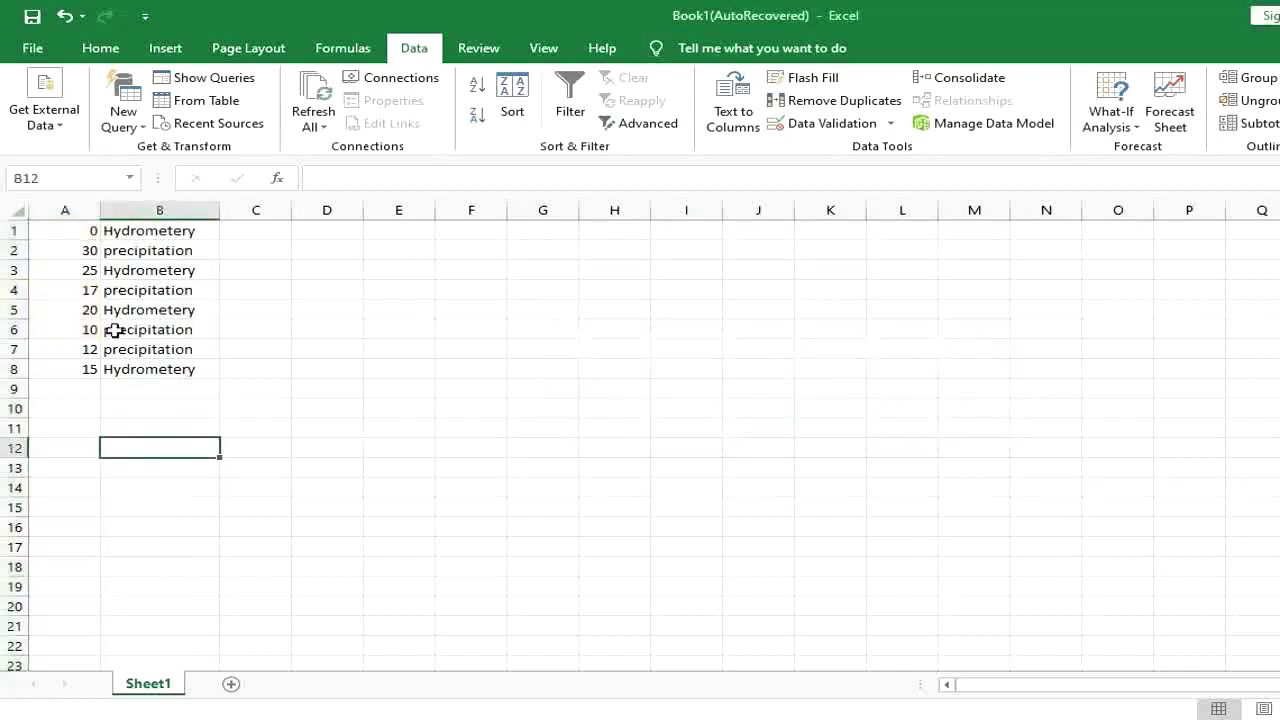
mouse_move(76, 234)
left_mouse_down()
mouse_move(104, 352)
mouse_move(94, 371)
left_mouse_up()
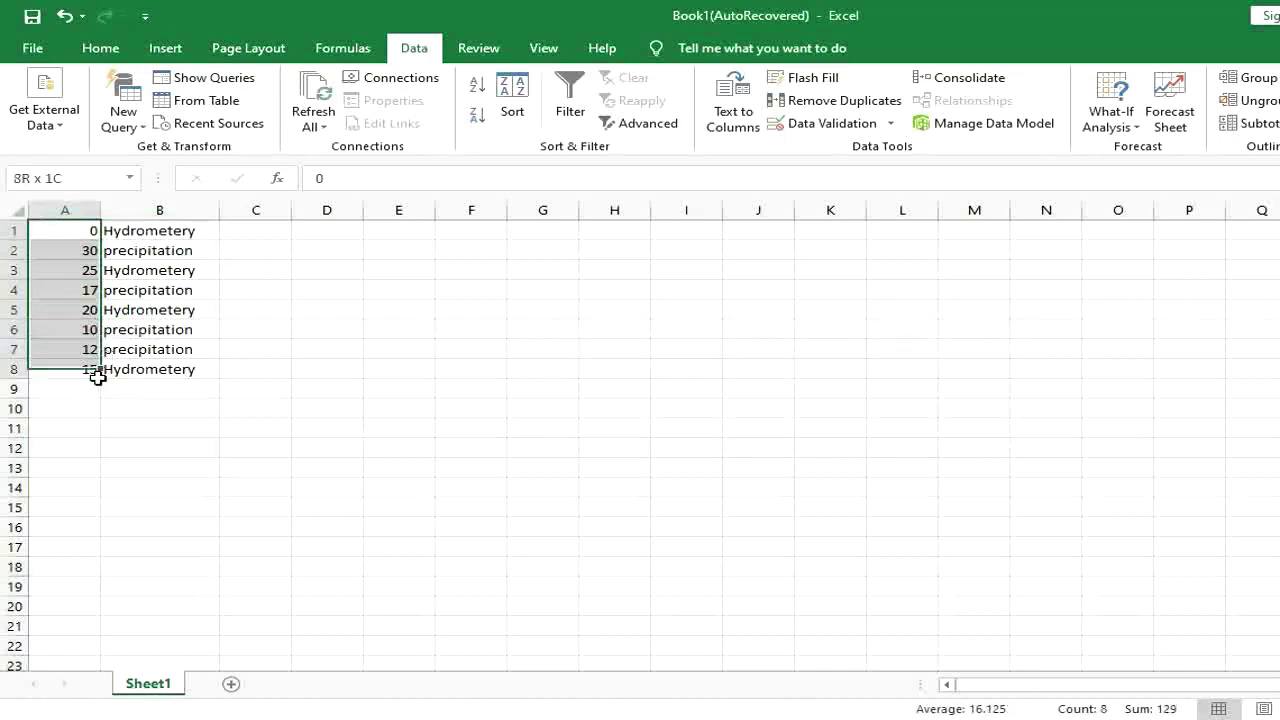
left_click(78, 327)
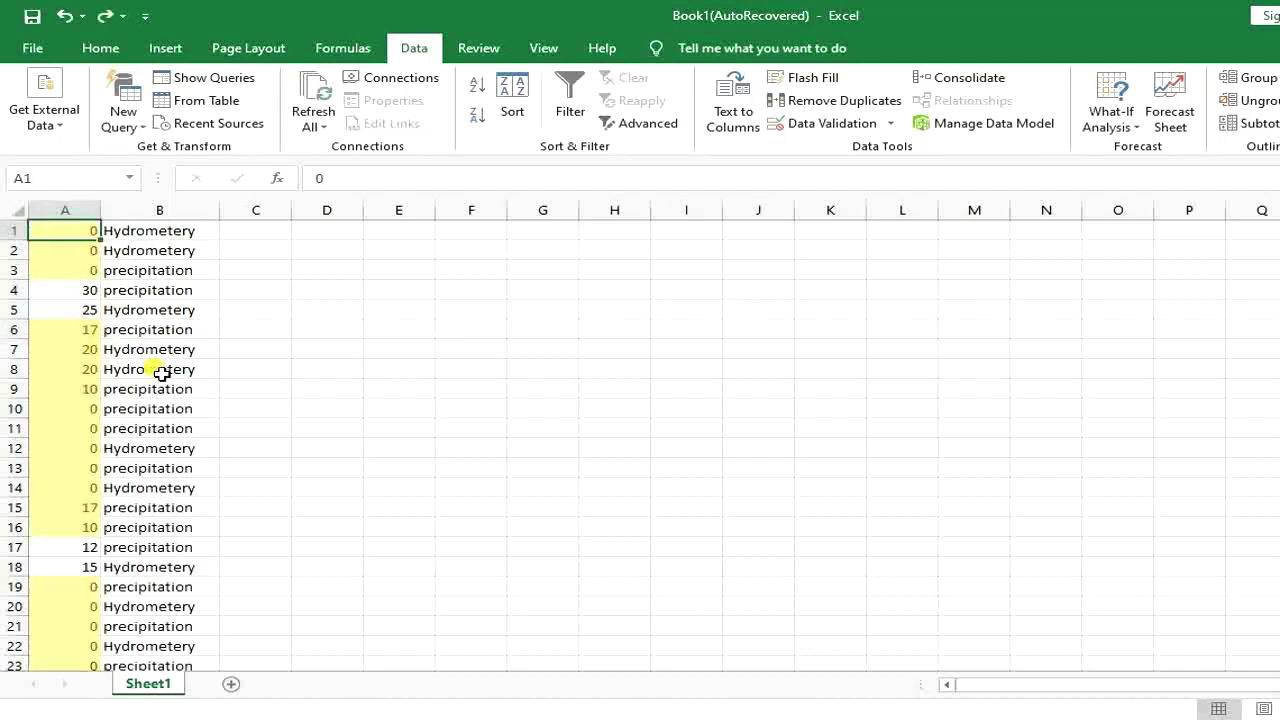
left_click(112, 271)
key("ctrl+Home")
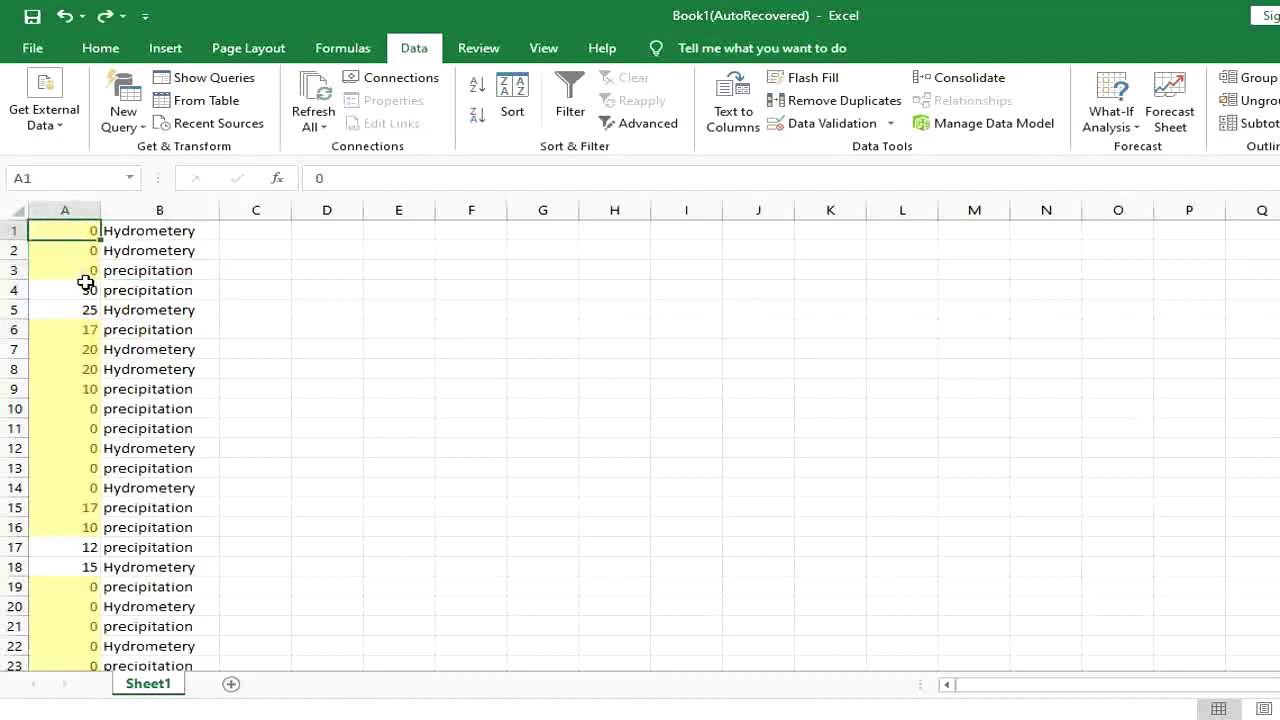